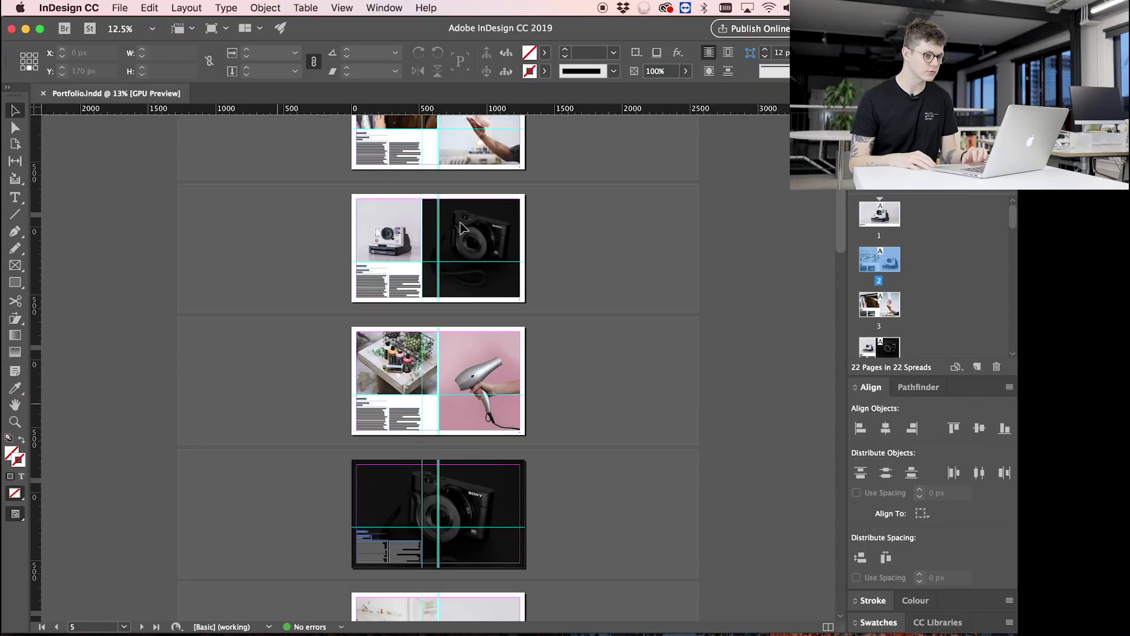
scroll(463, 228, down, 20)
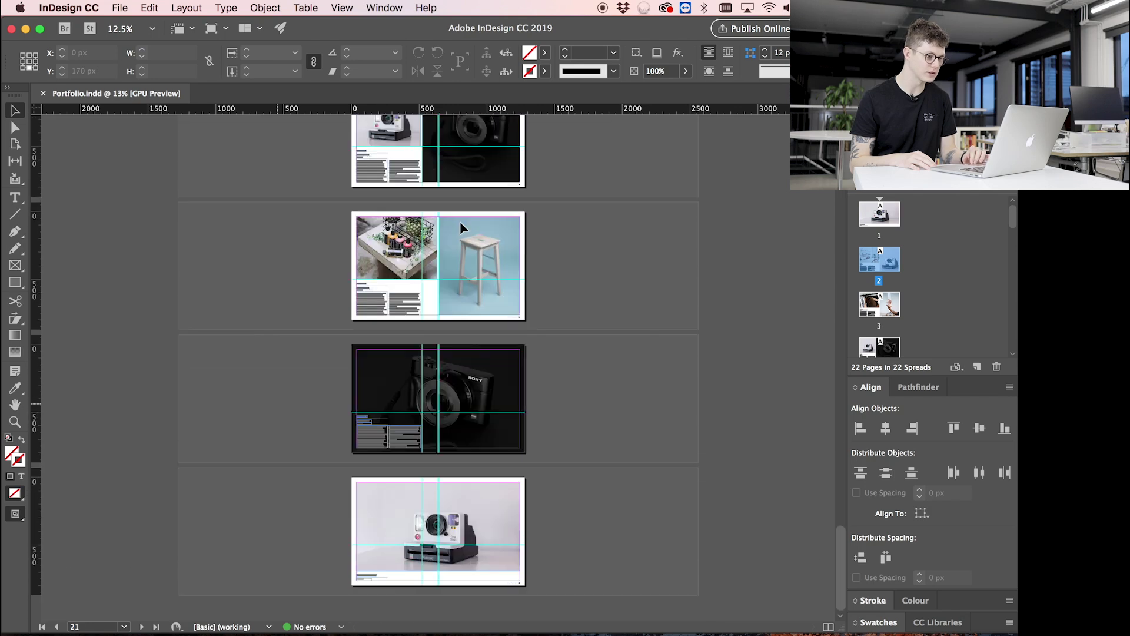
- Browse the portfolio spreads and advance to the next spread
scroll(462, 229, up, 20)
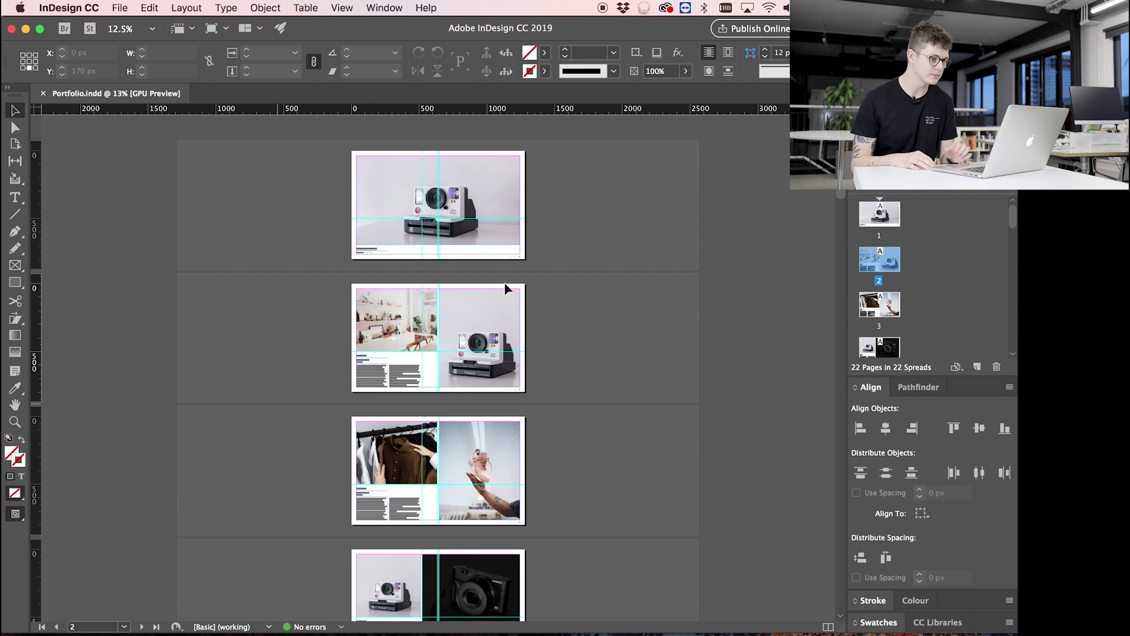
scroll(577, 374, down, 3)
scroll(577, 375, up, 3)
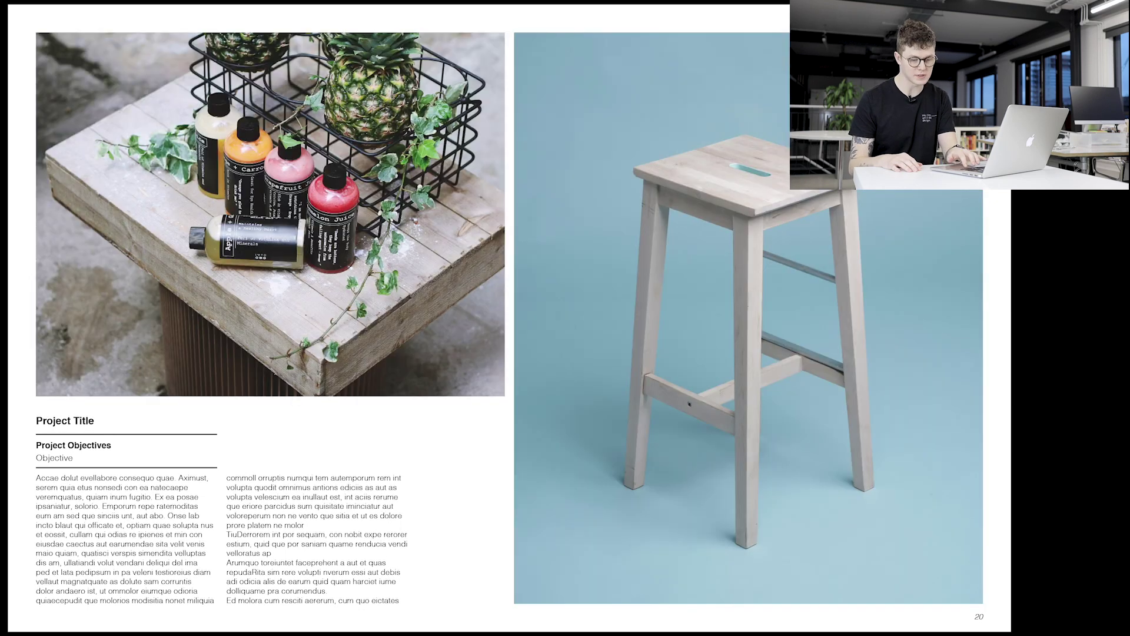
key(Right)
key(Right)
key(Right)
key(Right)
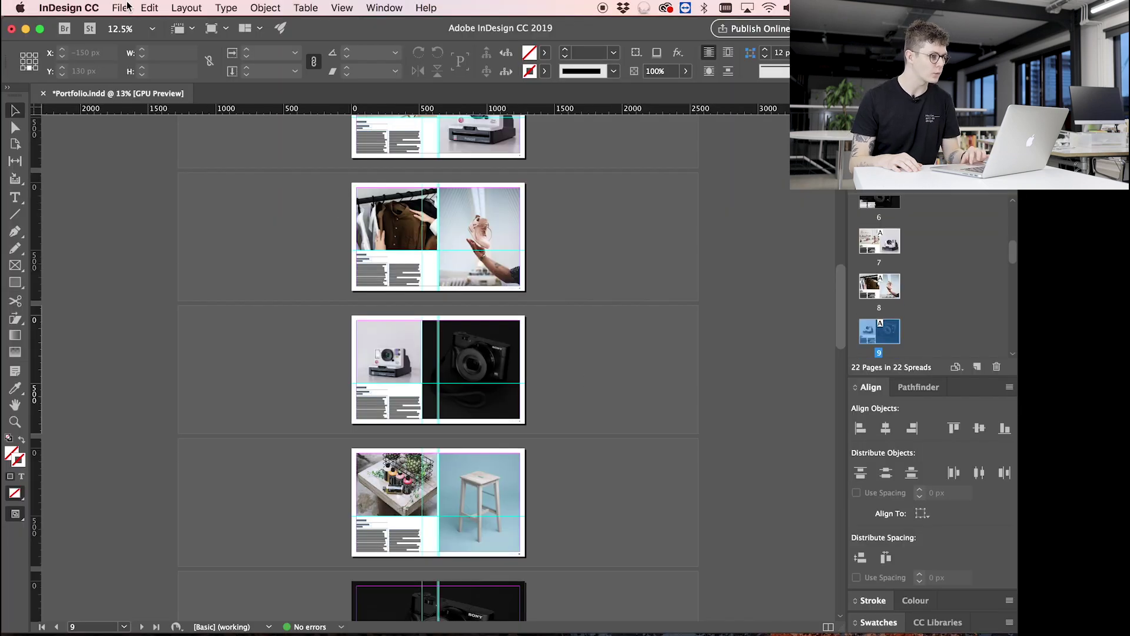
- Check the document's page size and page count, then show the spreads in Presentation mode
click(121, 7)
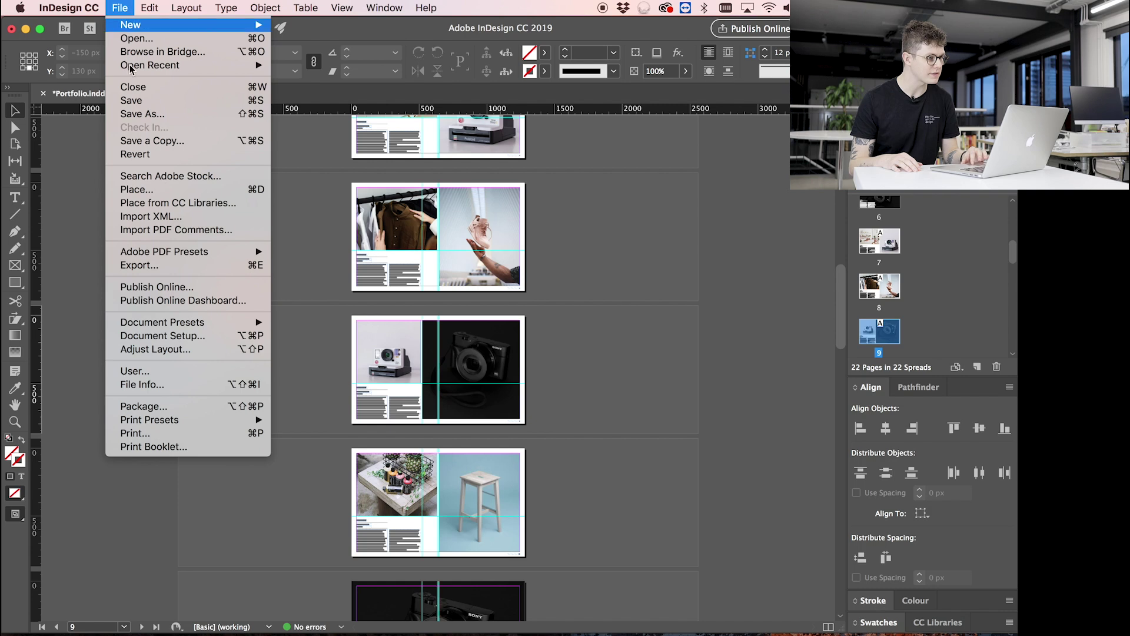
click(177, 336)
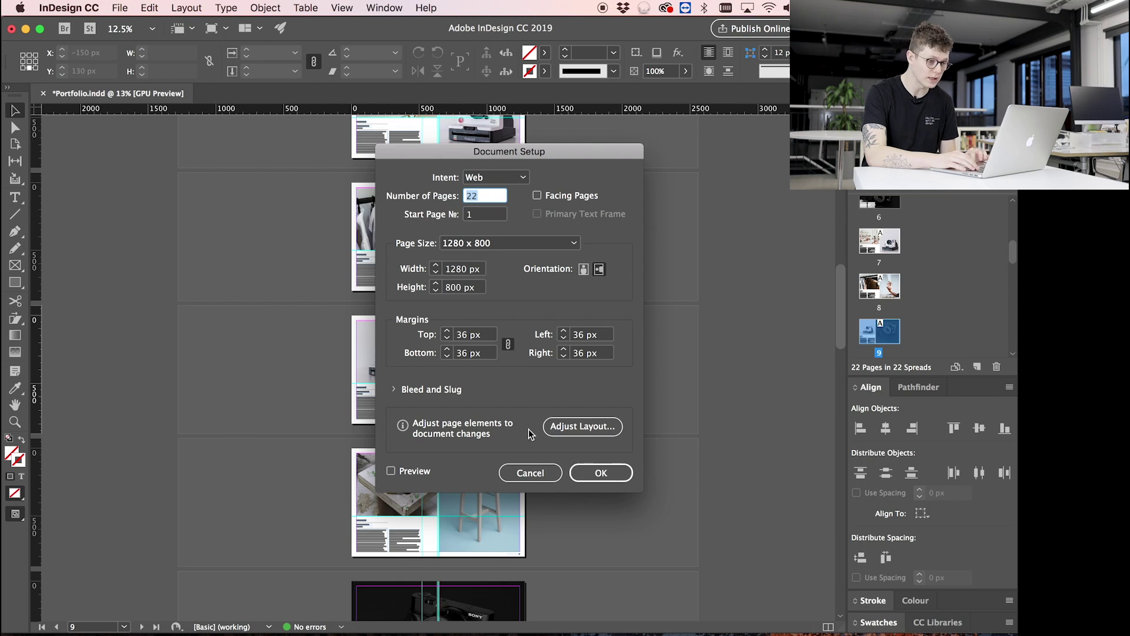
click(609, 473)
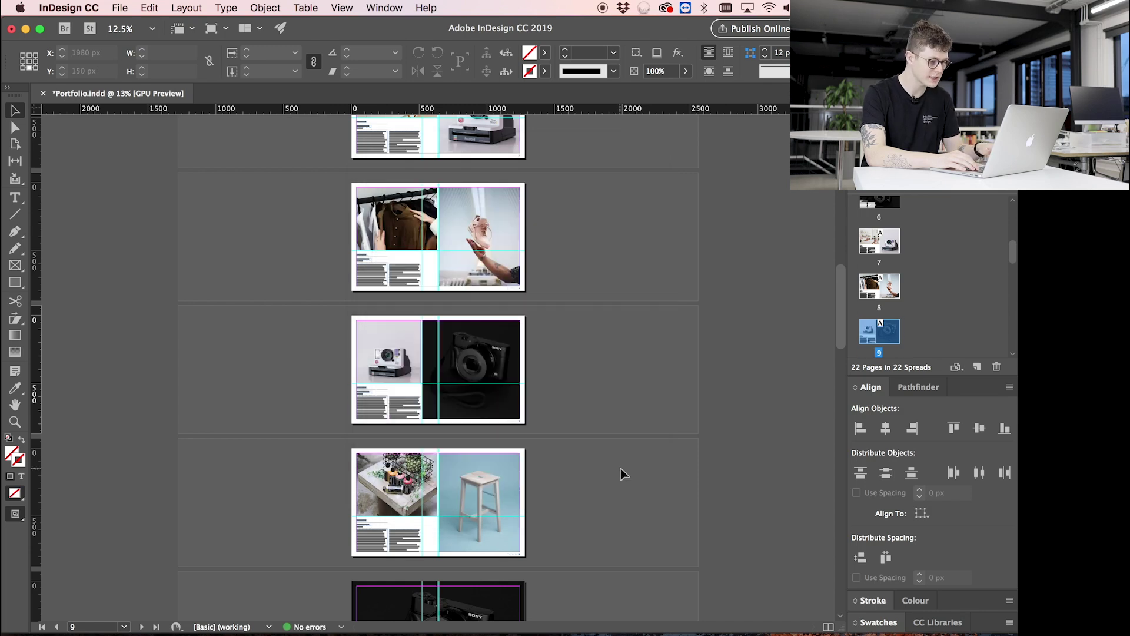
key(shift+w)
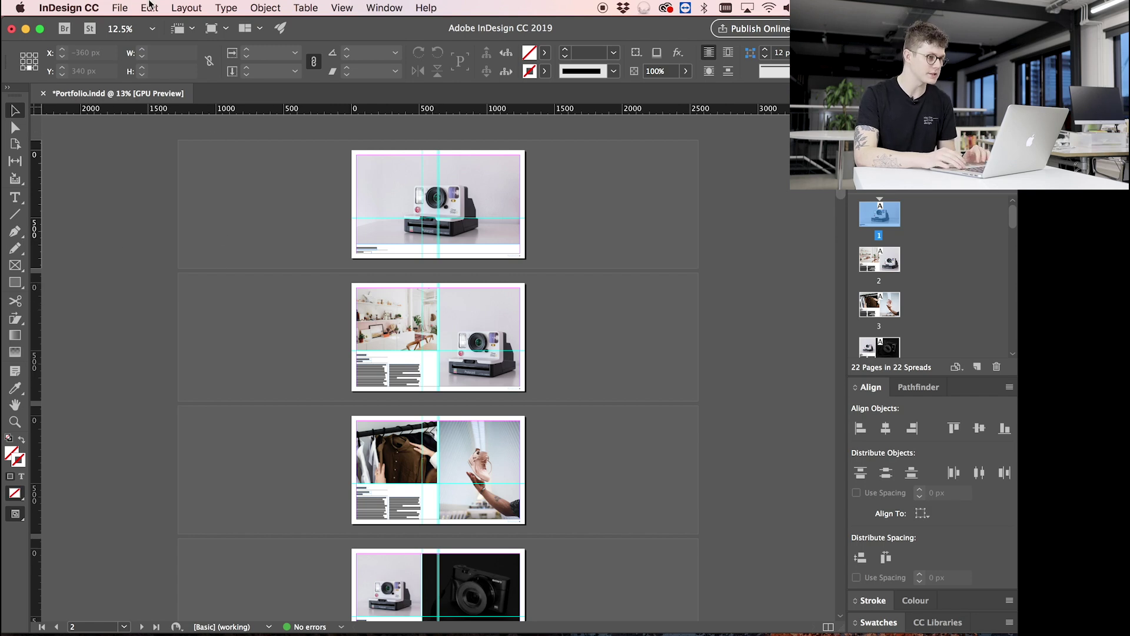
- Export to the Desktop as 'Portfolio large', keeping the Adobe PDF (Print) format
click(120, 8)
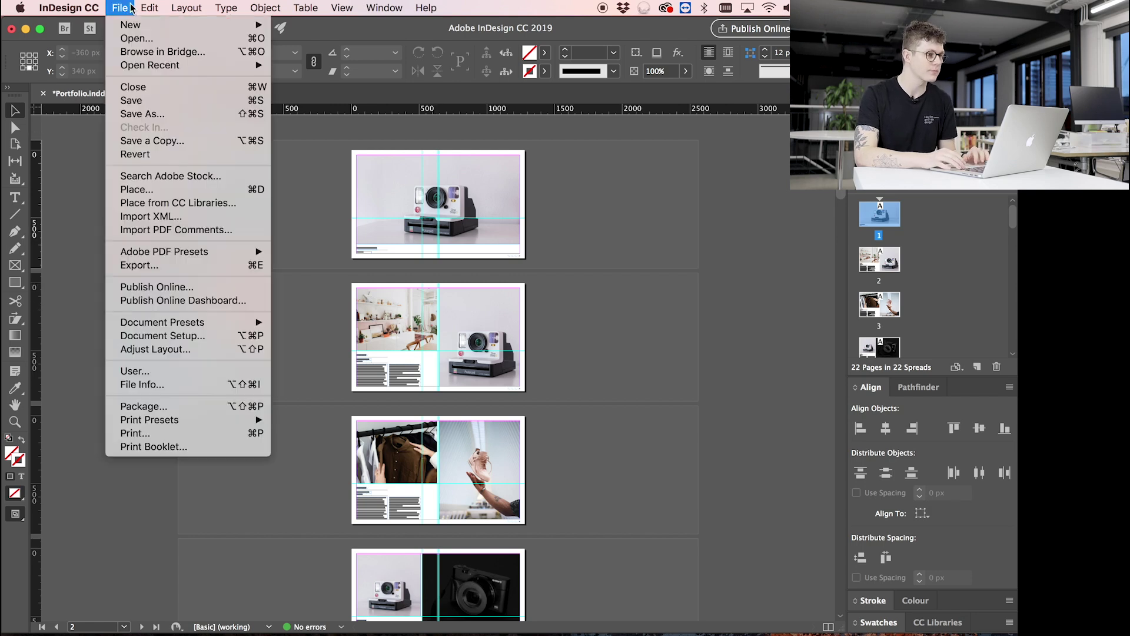
click(171, 264)
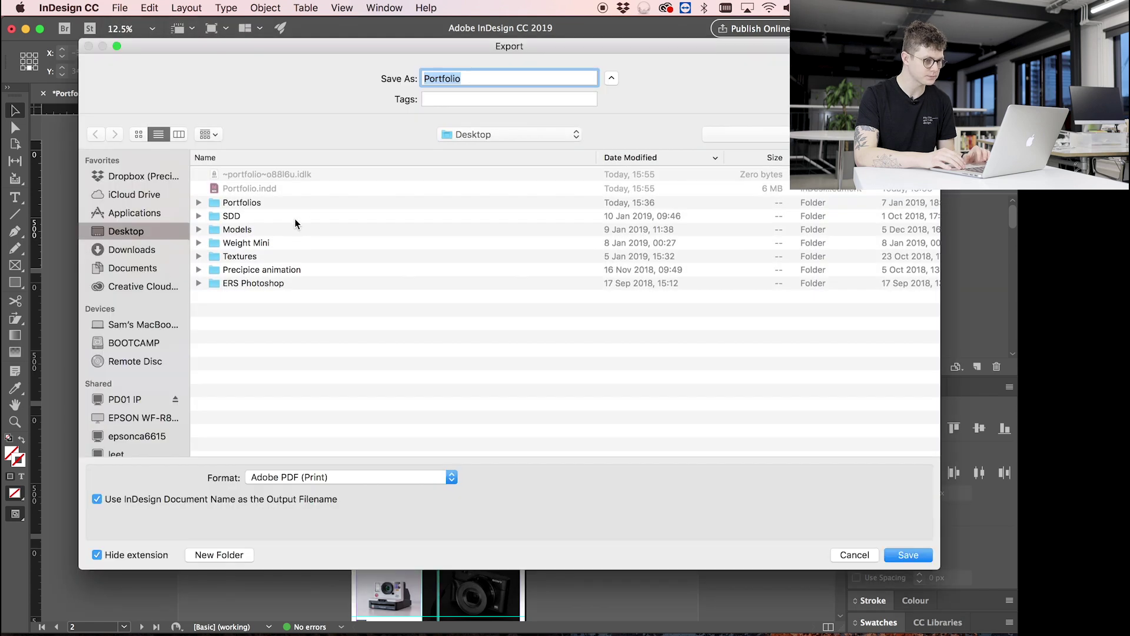
click(497, 74)
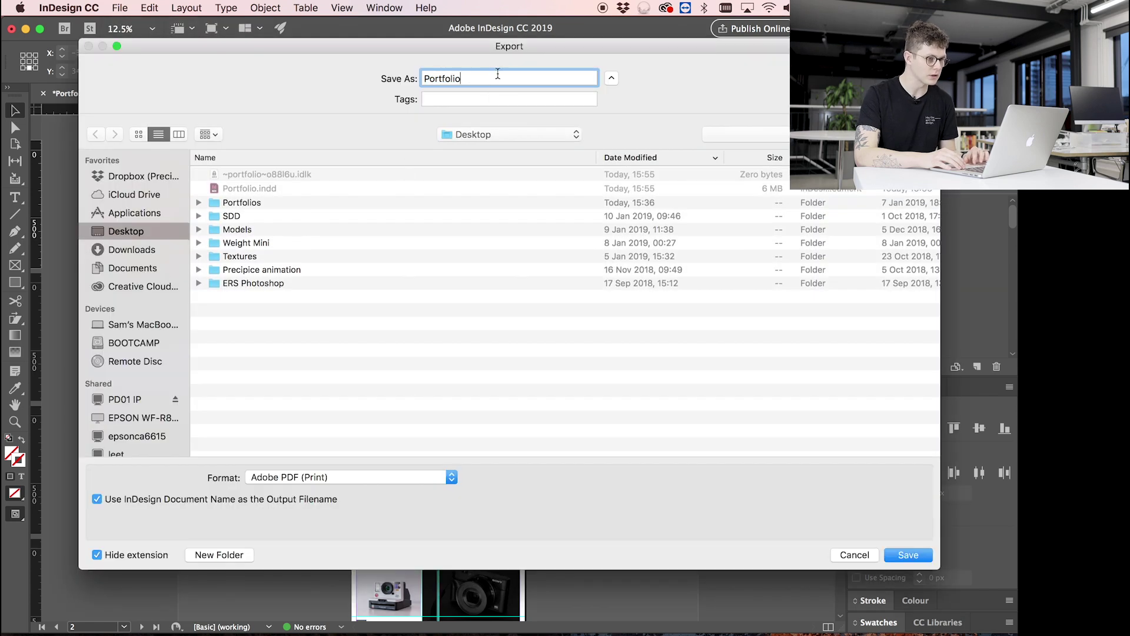
text(large)
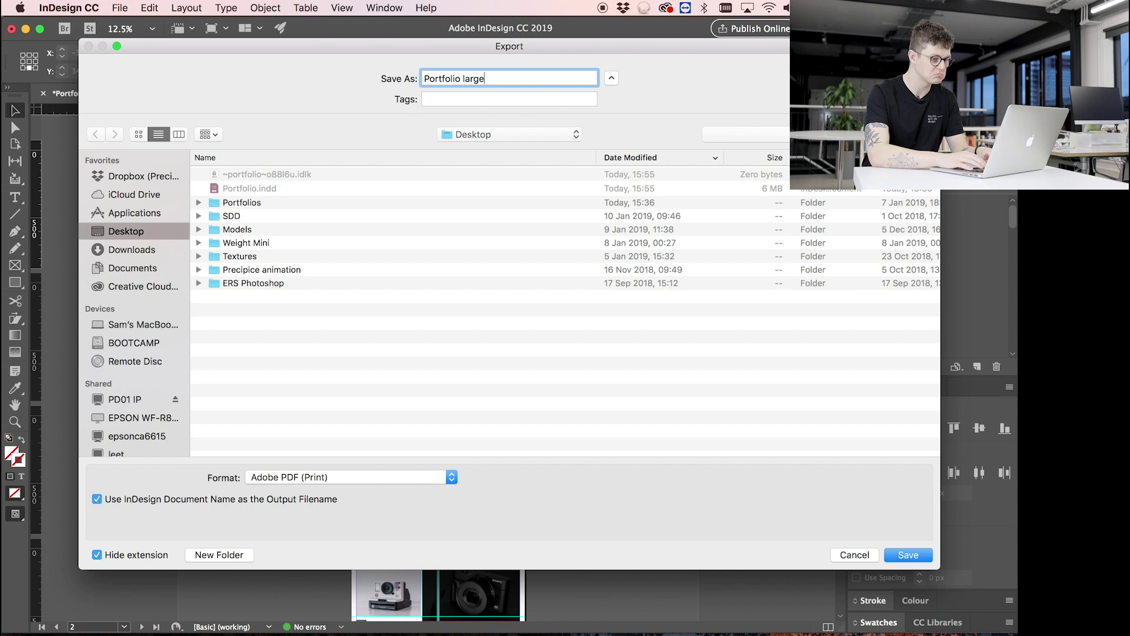
click(363, 477)
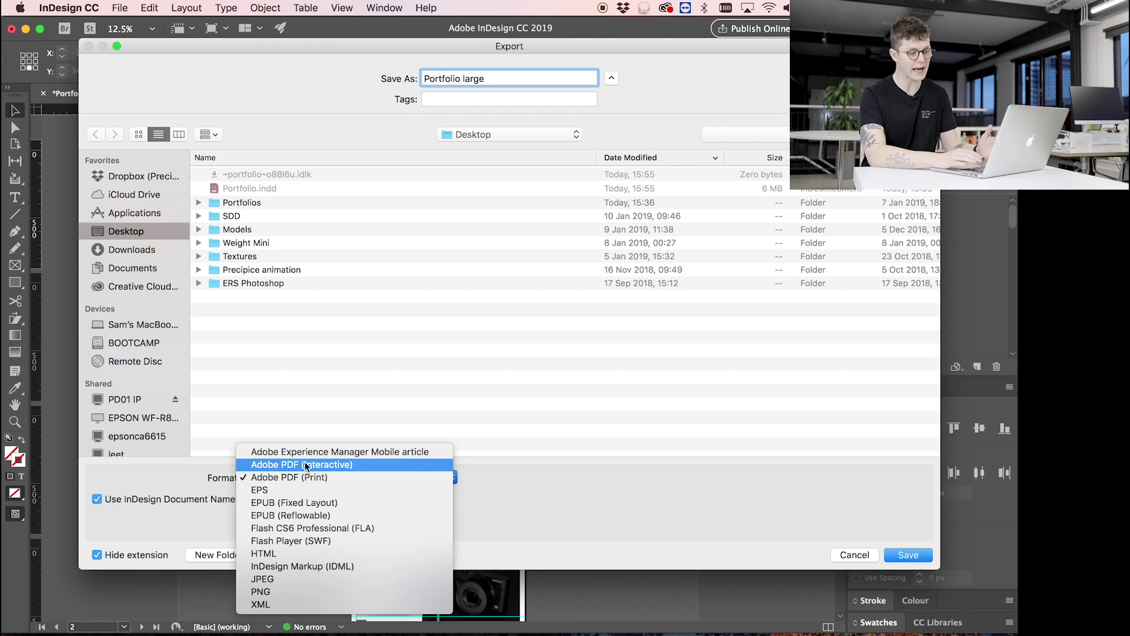
click(344, 475)
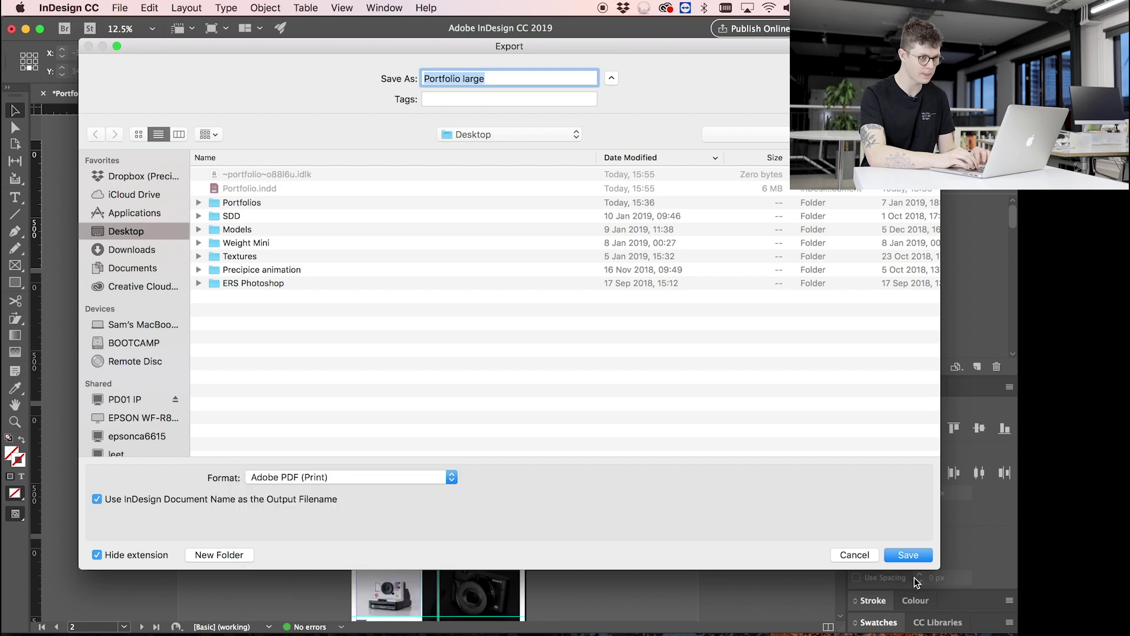
- Continue to the PDF options and browse the Adobe PDF presets without changing them
click(913, 555)
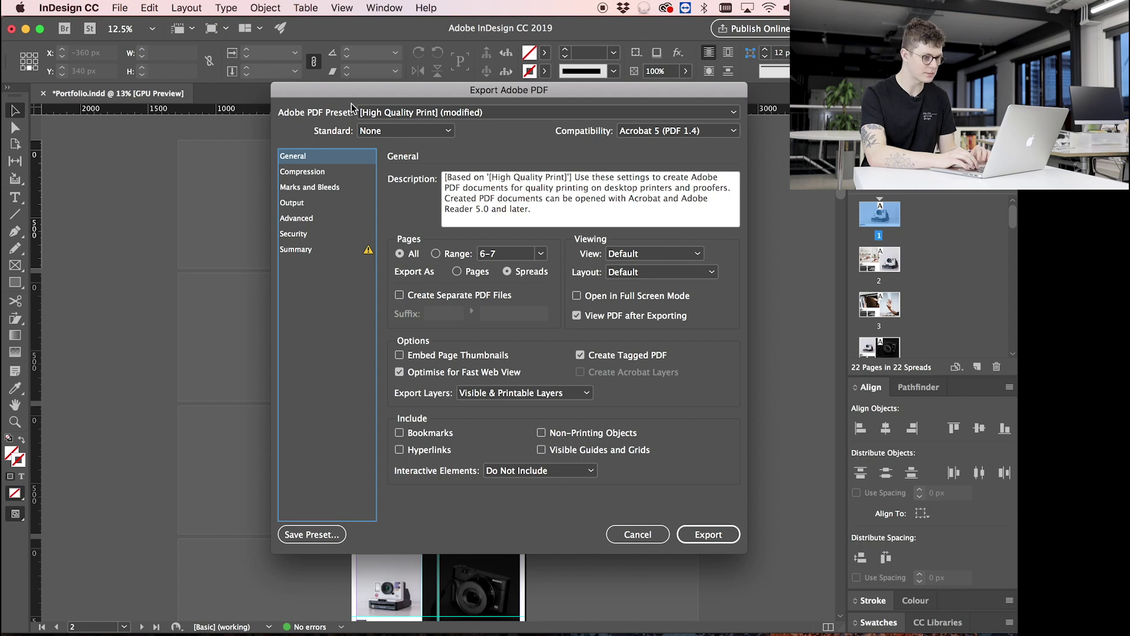
click(401, 113)
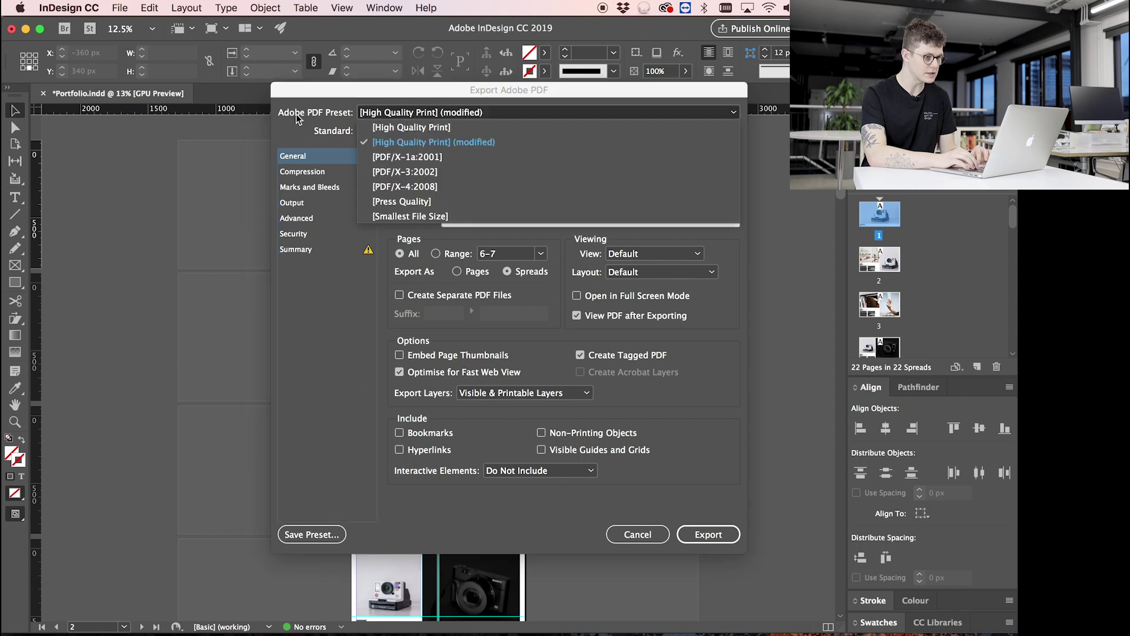
click(304, 119)
click(396, 113)
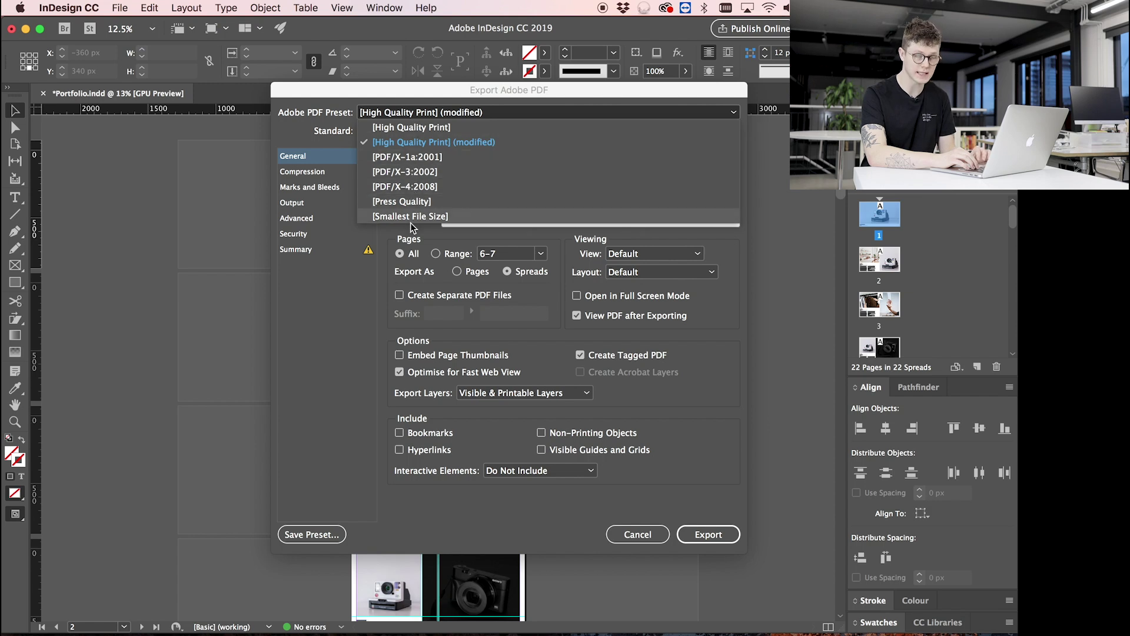
click(375, 323)
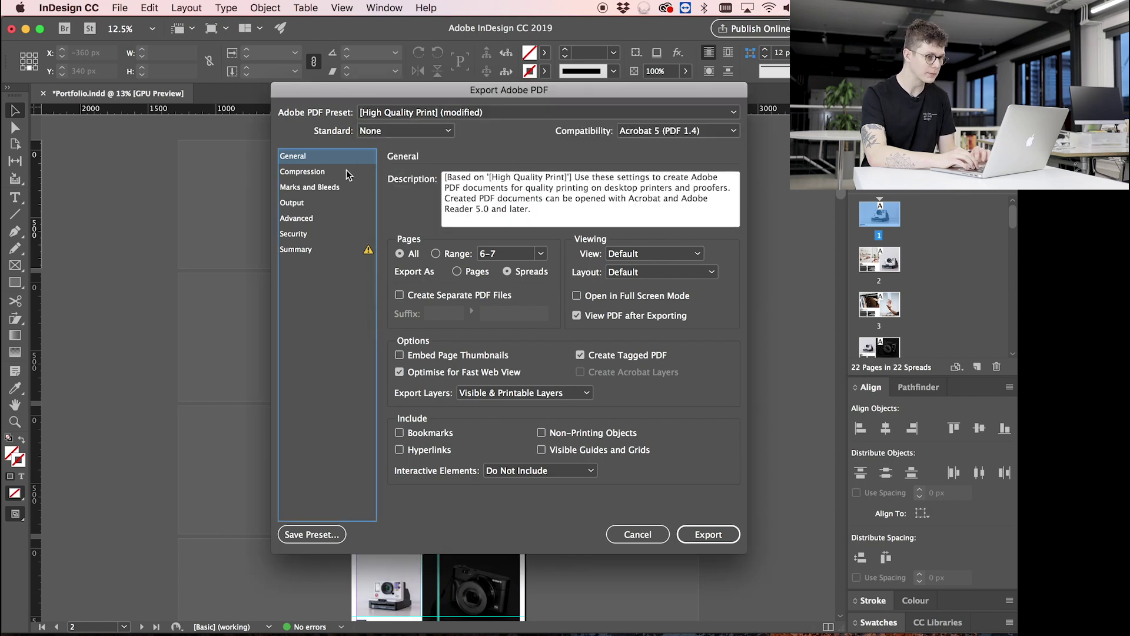
- Review the Compression, Marks and Bleeds, Output, Advanced, Security and Summary categories
click(312, 172)
click(313, 188)
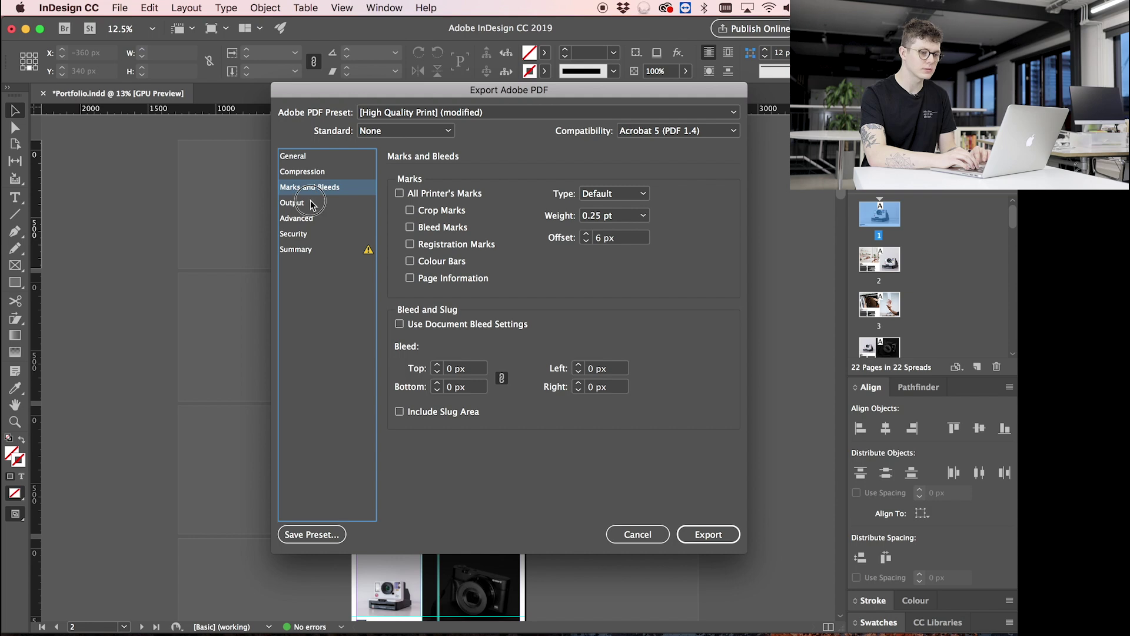
click(310, 203)
click(309, 218)
click(310, 235)
click(310, 250)
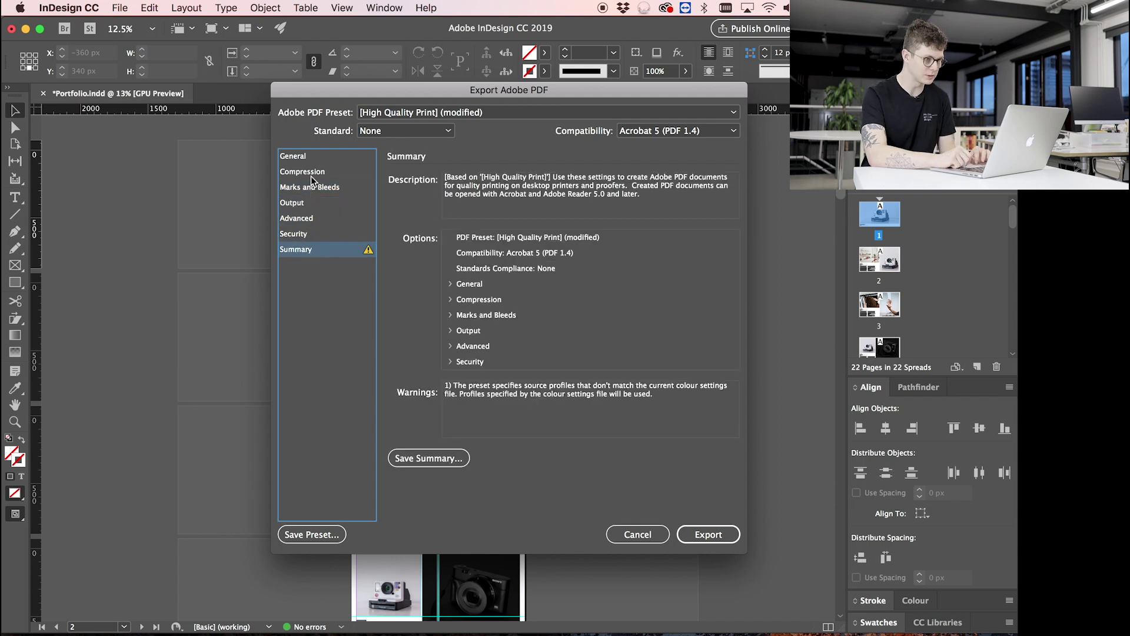
click(314, 162)
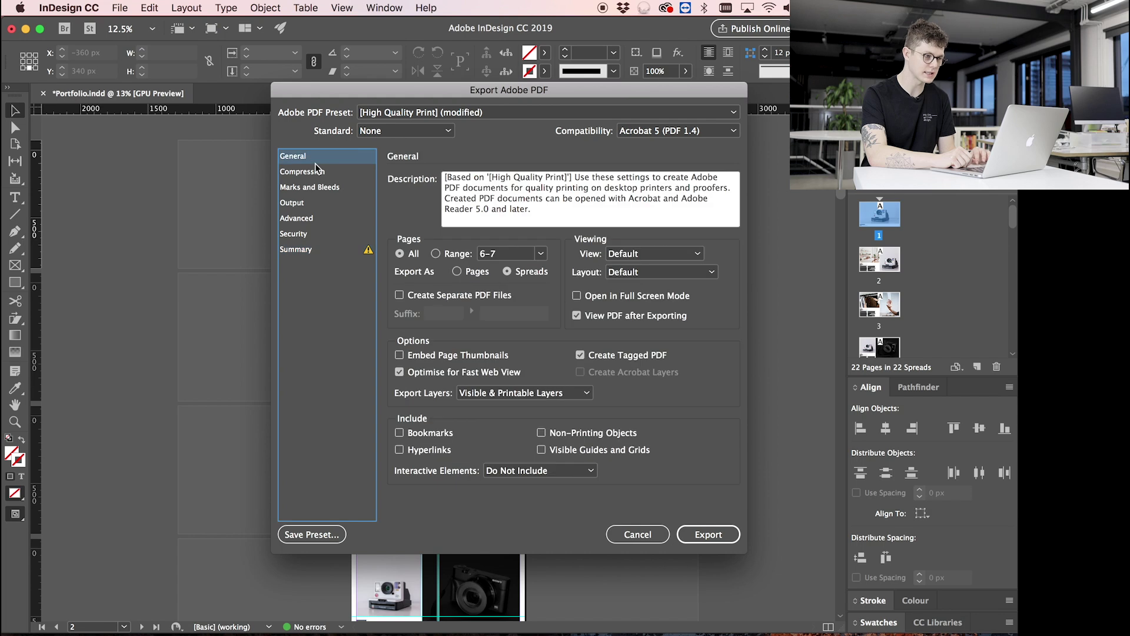
click(348, 173)
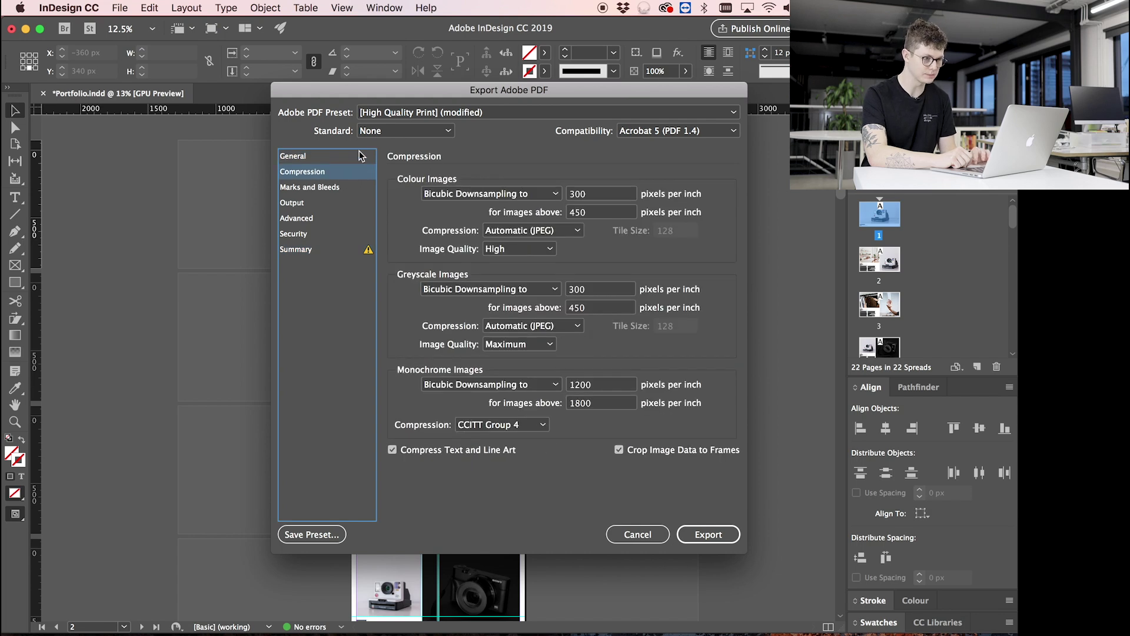
click(360, 154)
- Export all pages with the [Press Quality] preset
click(436, 112)
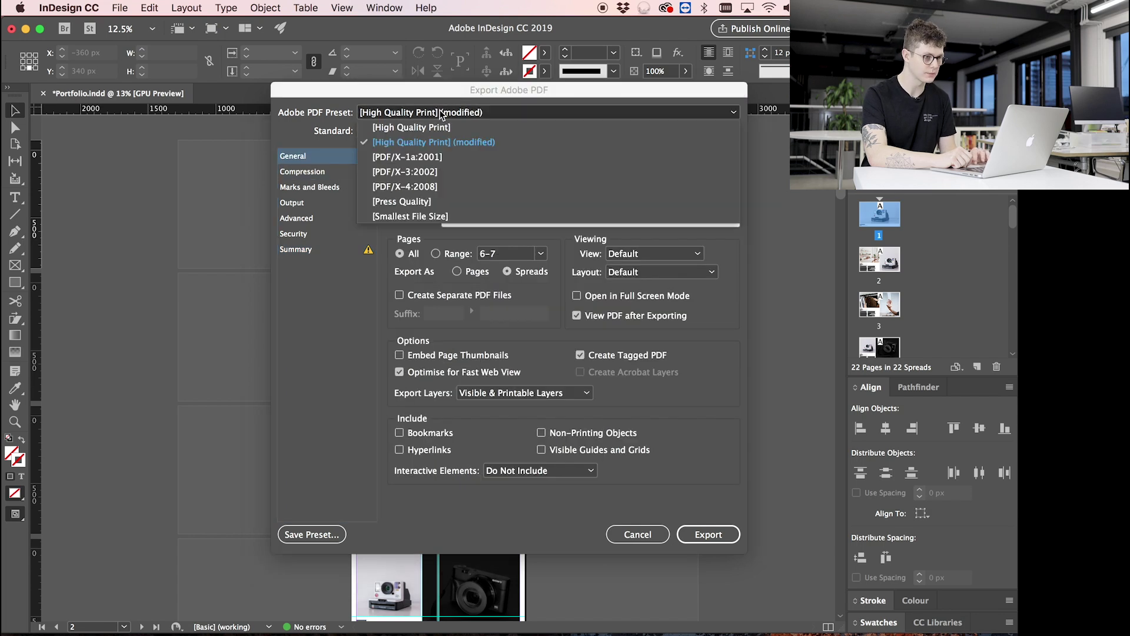
click(412, 202)
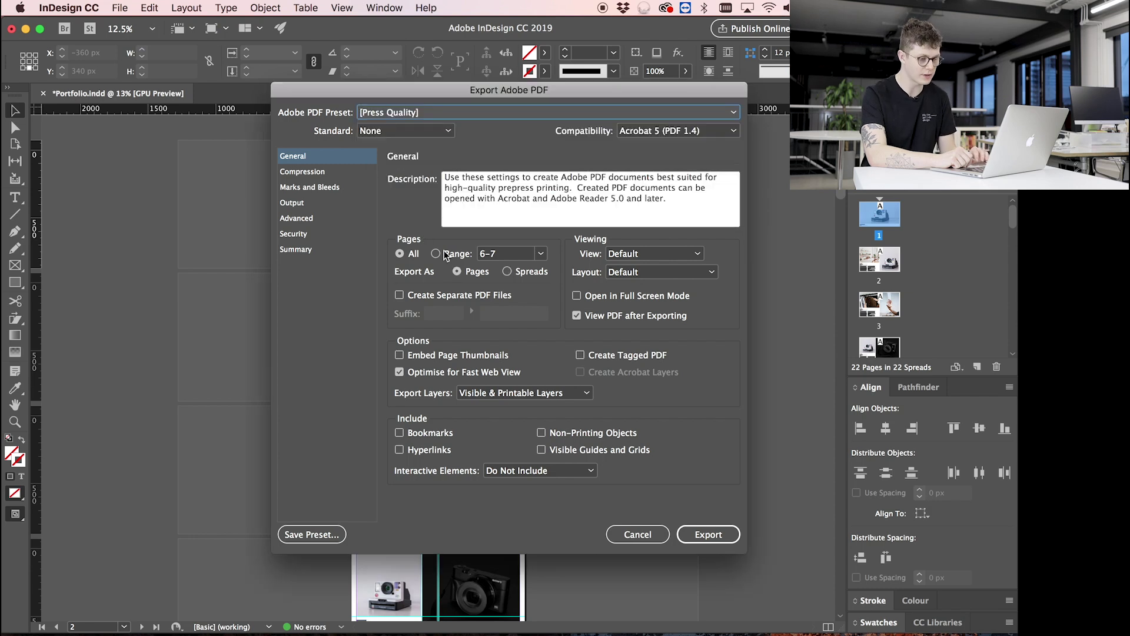
click(713, 536)
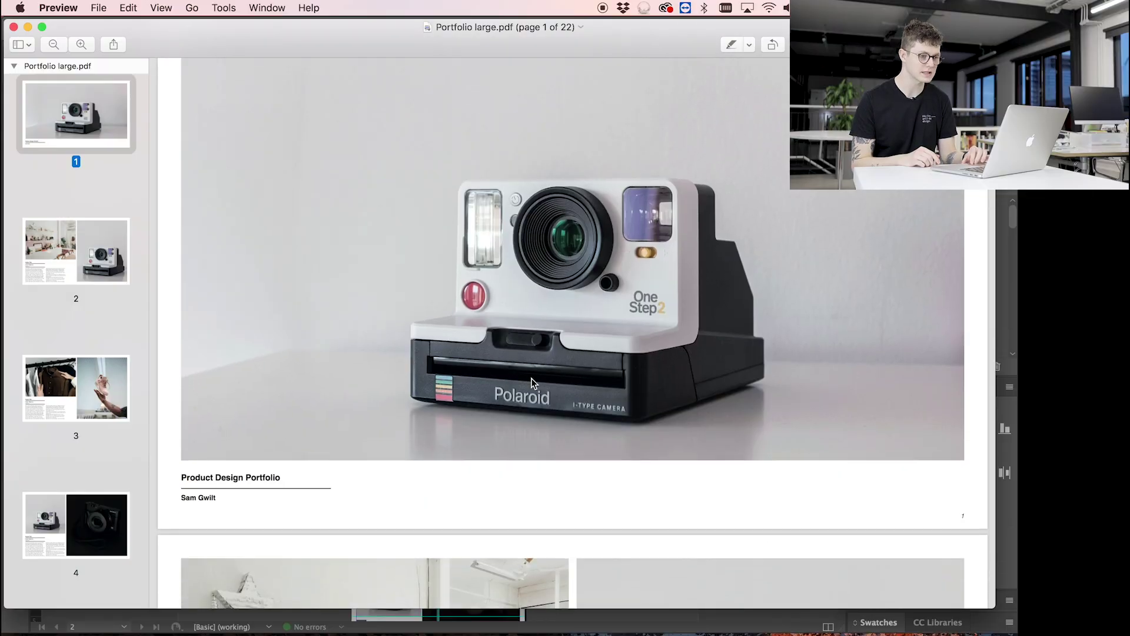
- Scroll through Portfolio large.pdf to page 22, then close the PDF
scroll(531, 378, down, 20)
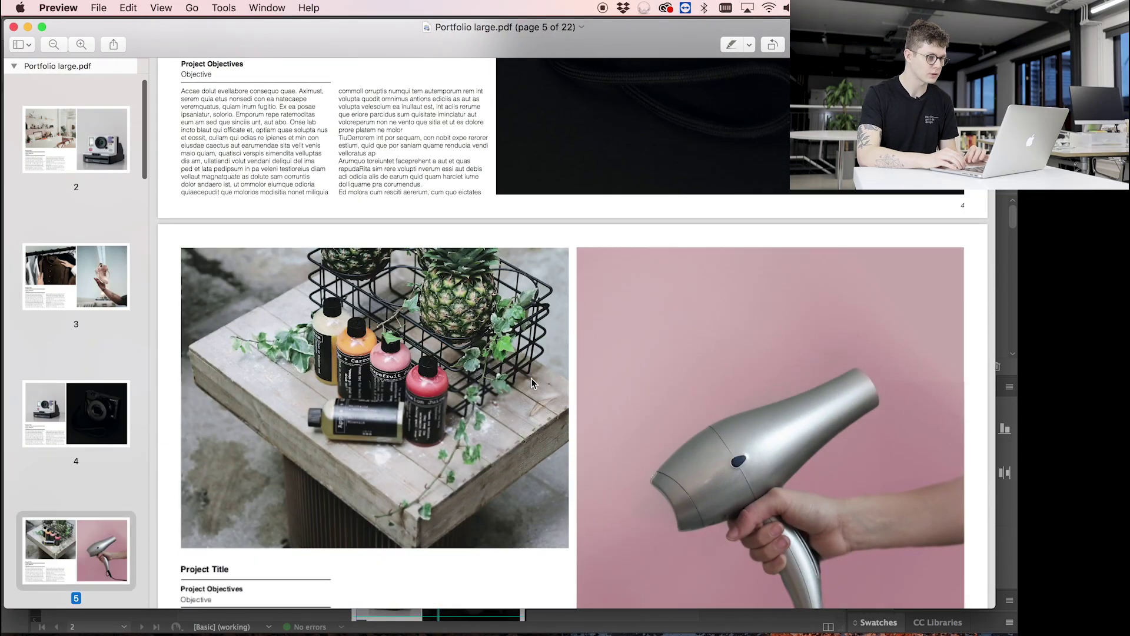
scroll(531, 384, down, 20)
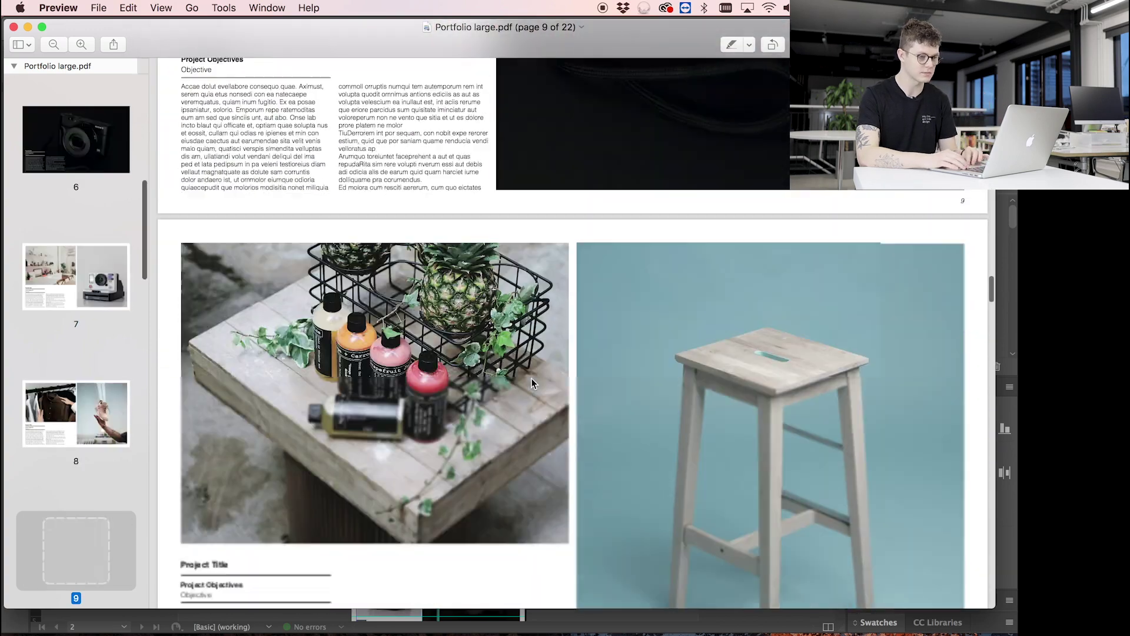
scroll(531, 384, down, 20)
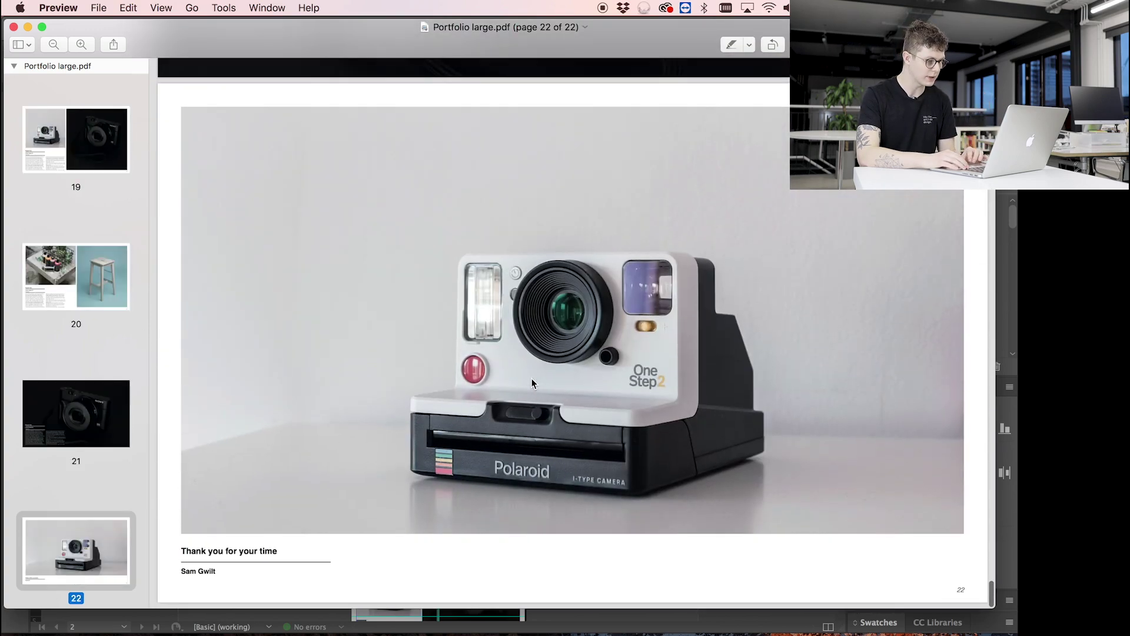
key(Home)
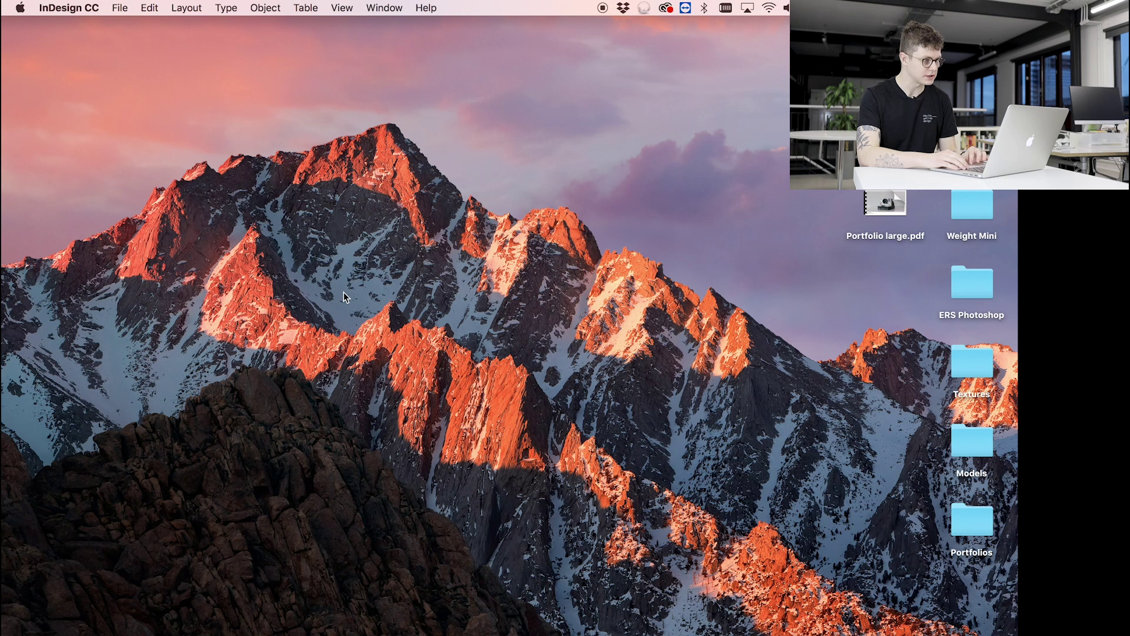
click(883, 203)
right_click(882, 201)
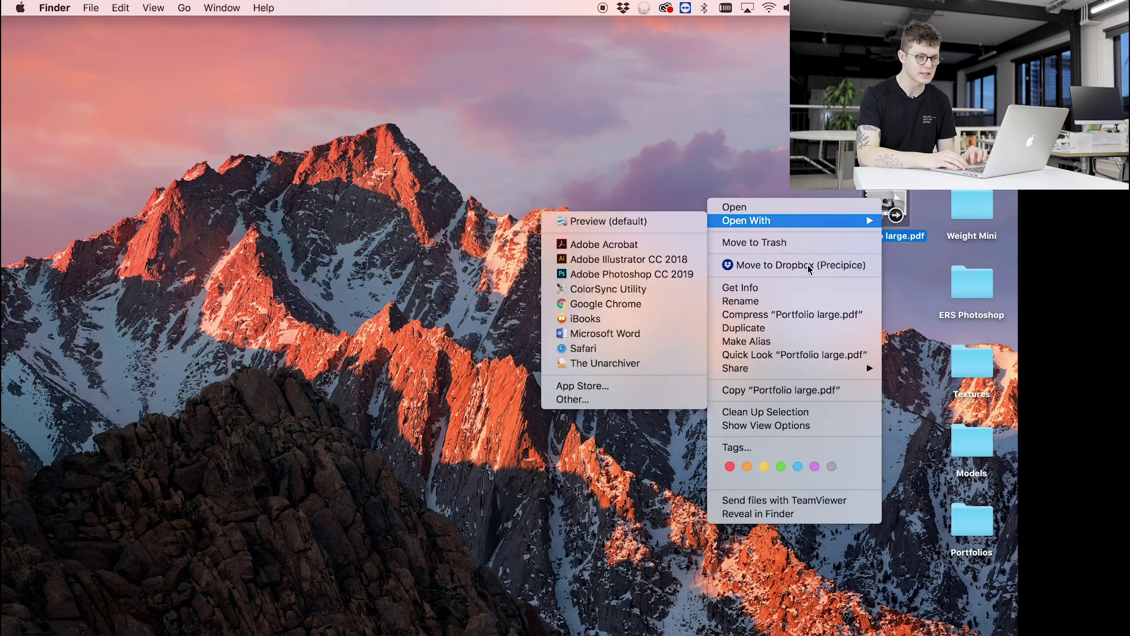
click(794, 288)
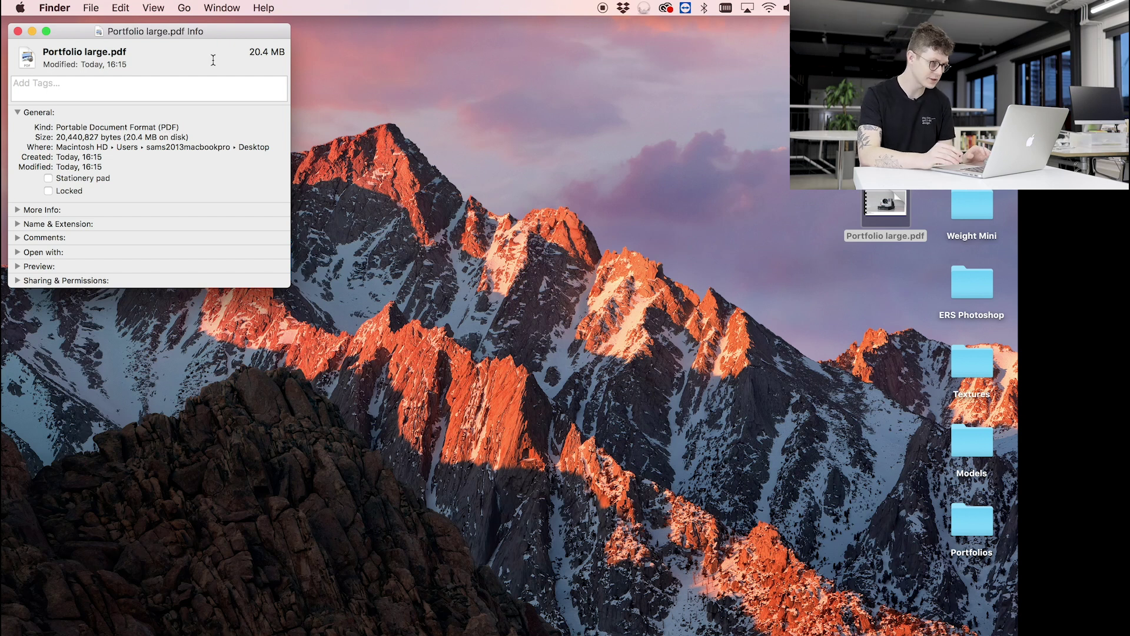
click(17, 31)
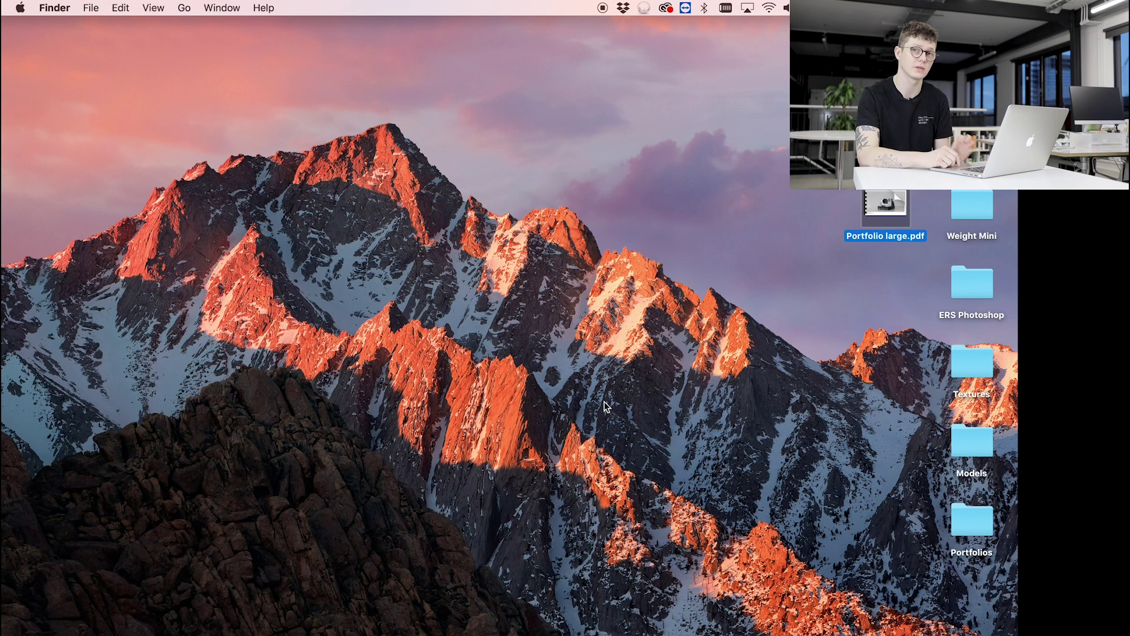
mouse_move(551, 621)
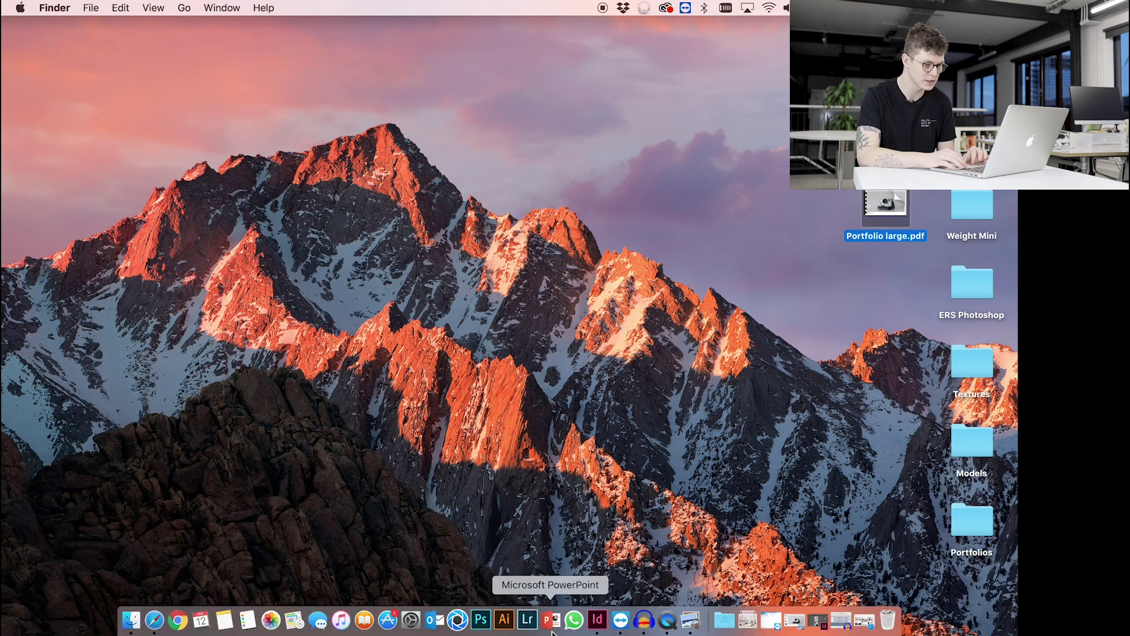
- Return to InDesign and begin exporting Portfolio.indd to the Desktop as 'Portfolio small'
click(600, 621)
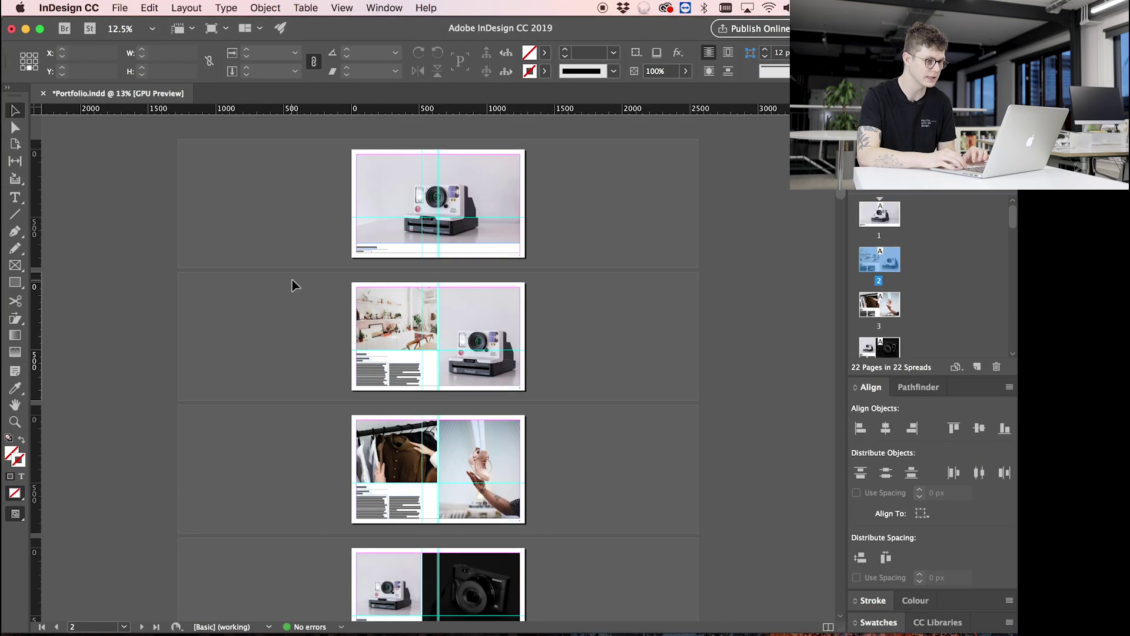
click(121, 7)
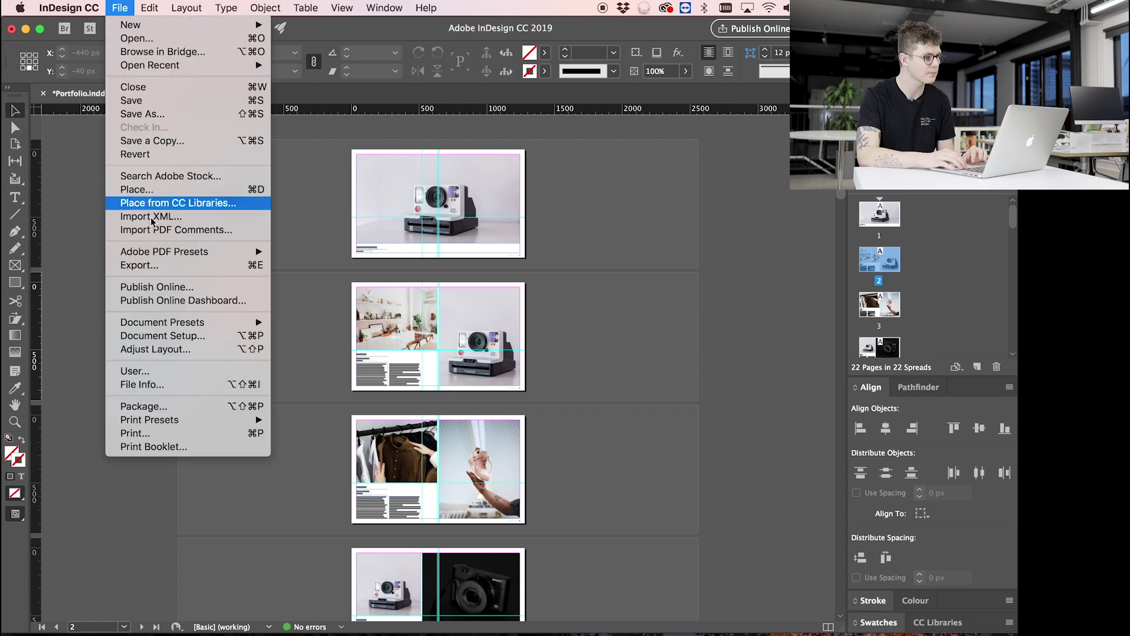
click(181, 269)
click(516, 78)
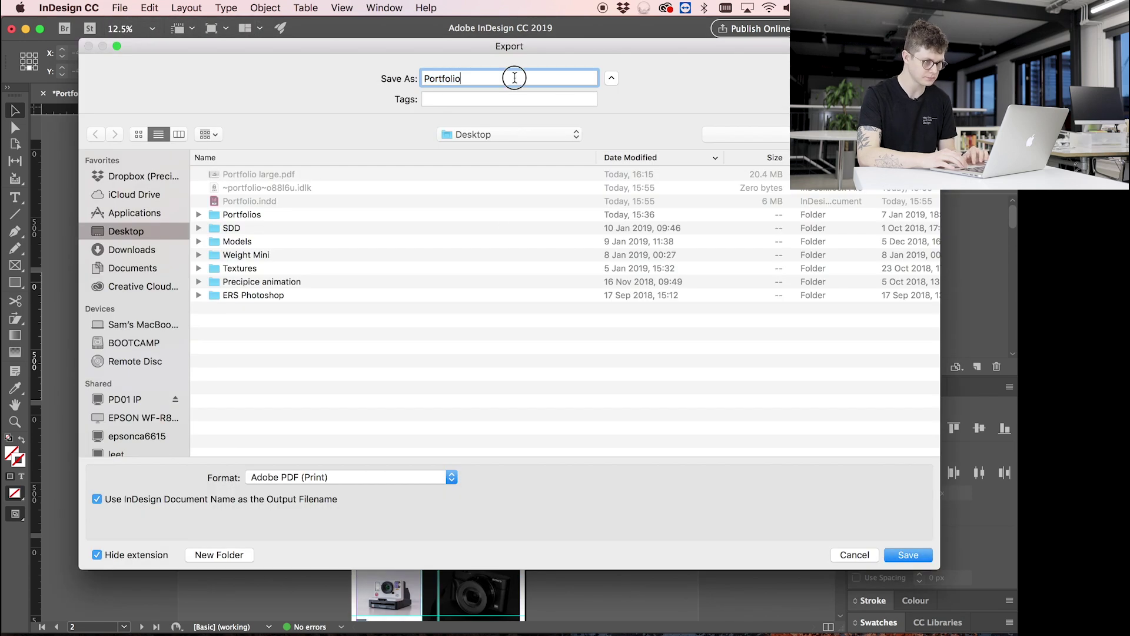
text(small)
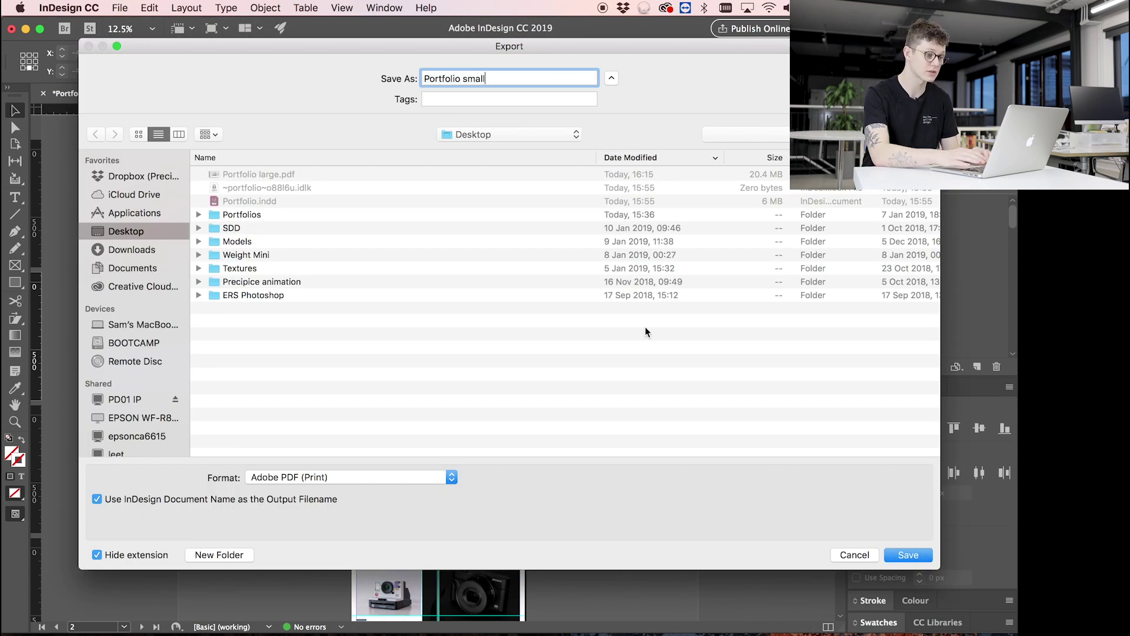
click(782, 401)
- Switch the PDF preset to [High Quality Print] and view its 300 ppi Compression settings
click(916, 556)
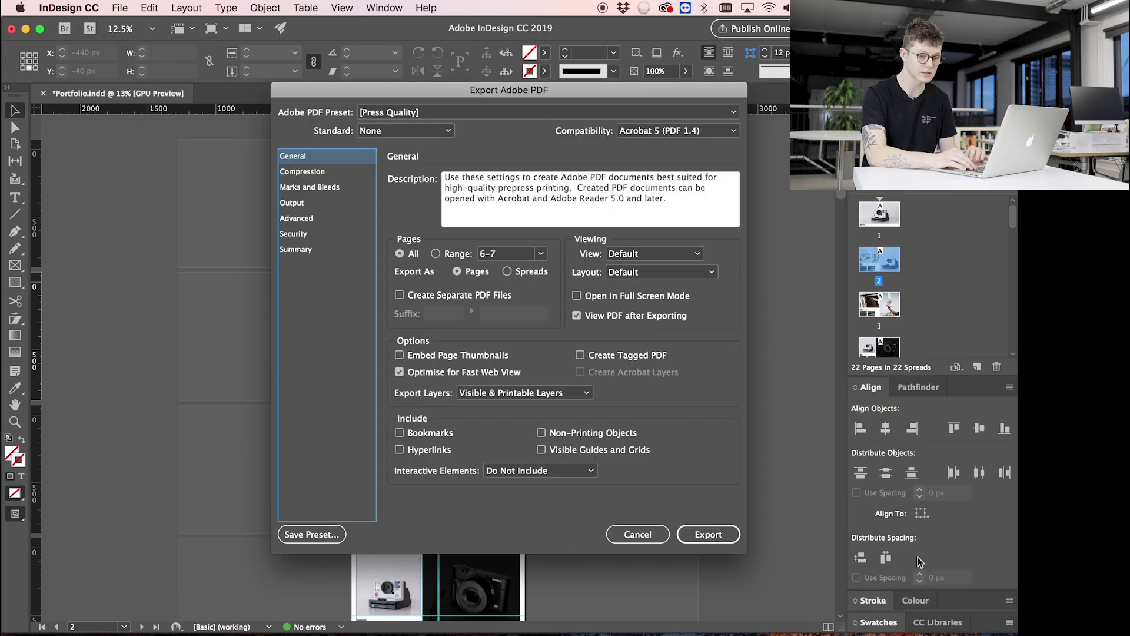
click(360, 112)
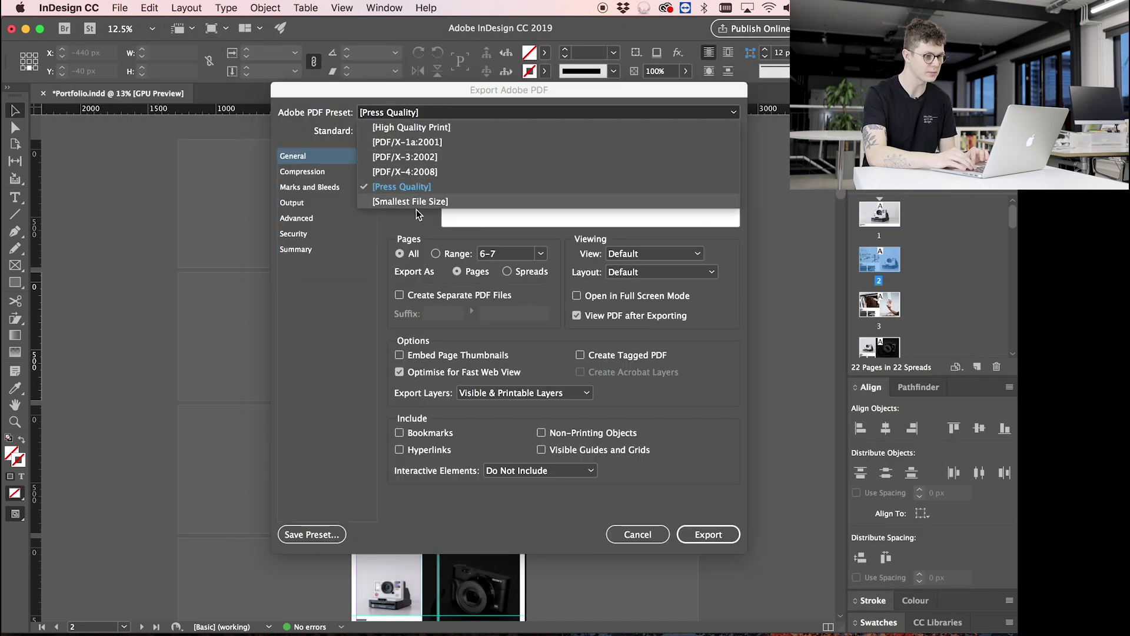
click(370, 127)
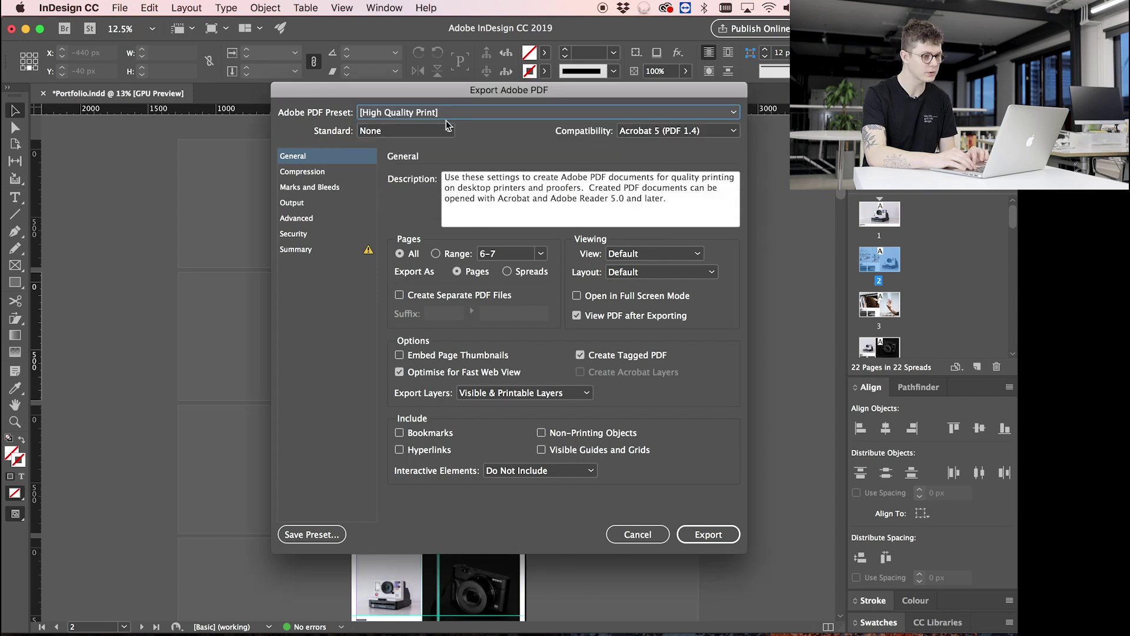
click(311, 171)
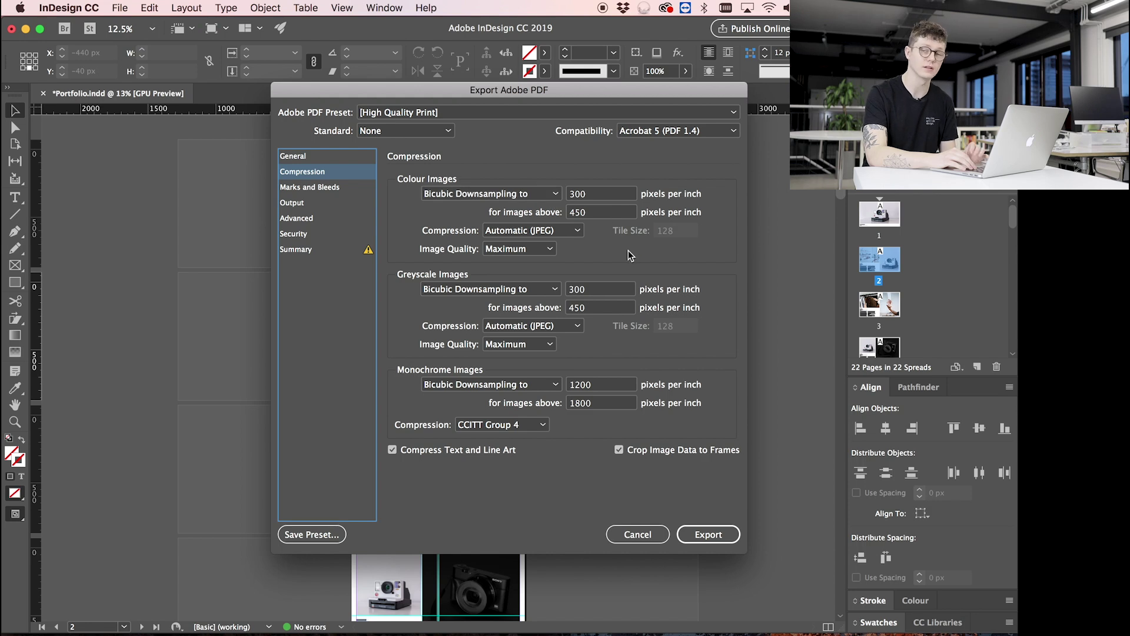
- Downsample colour and greyscale images to 150 ppi, keep Maximum image quality, and export
double_click(595, 195)
text(150)
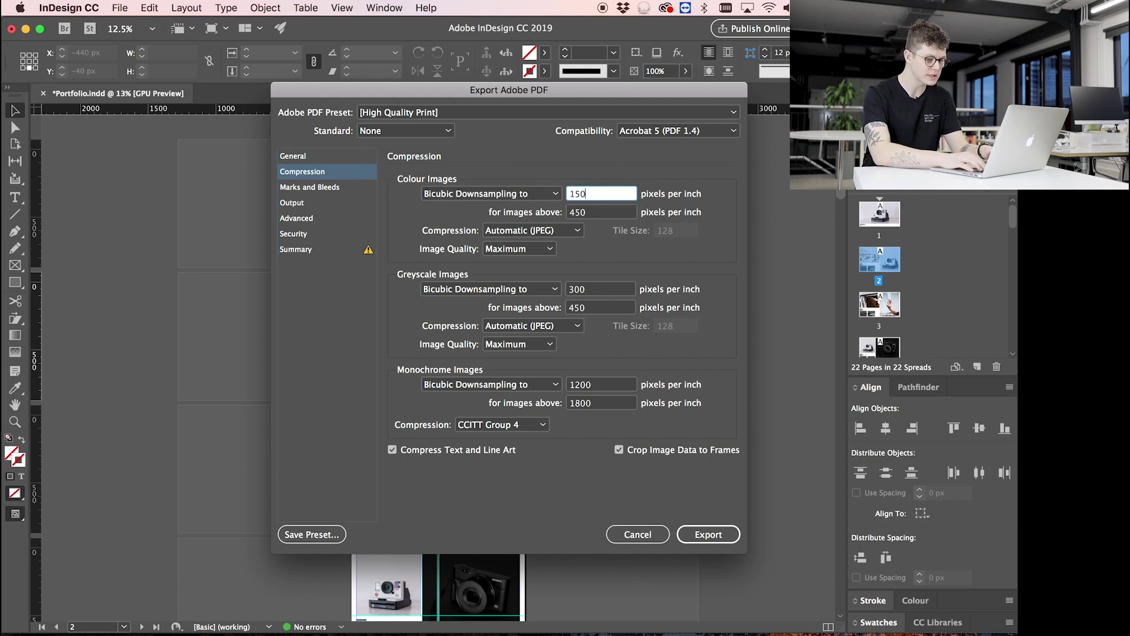
double_click(602, 289)
text(150)
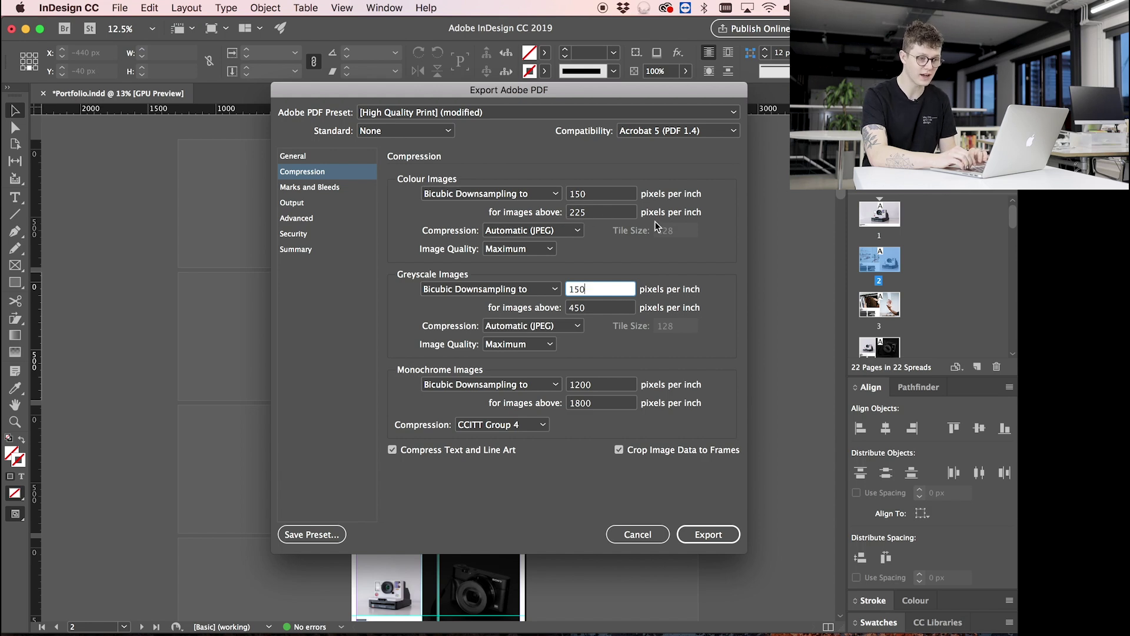
double_click(601, 192)
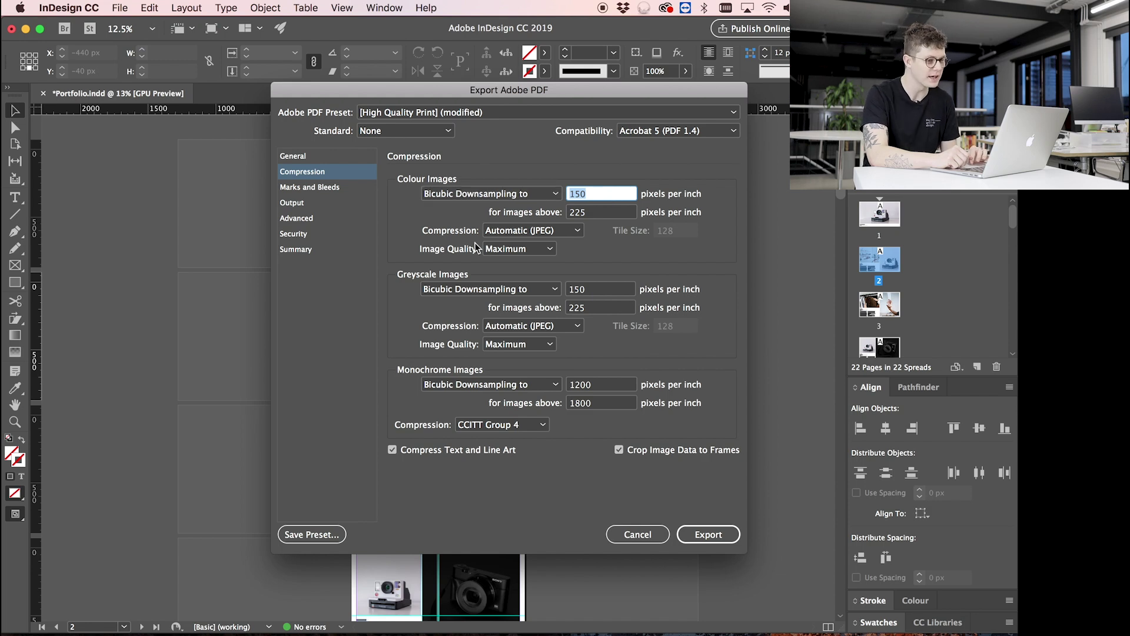
click(494, 248)
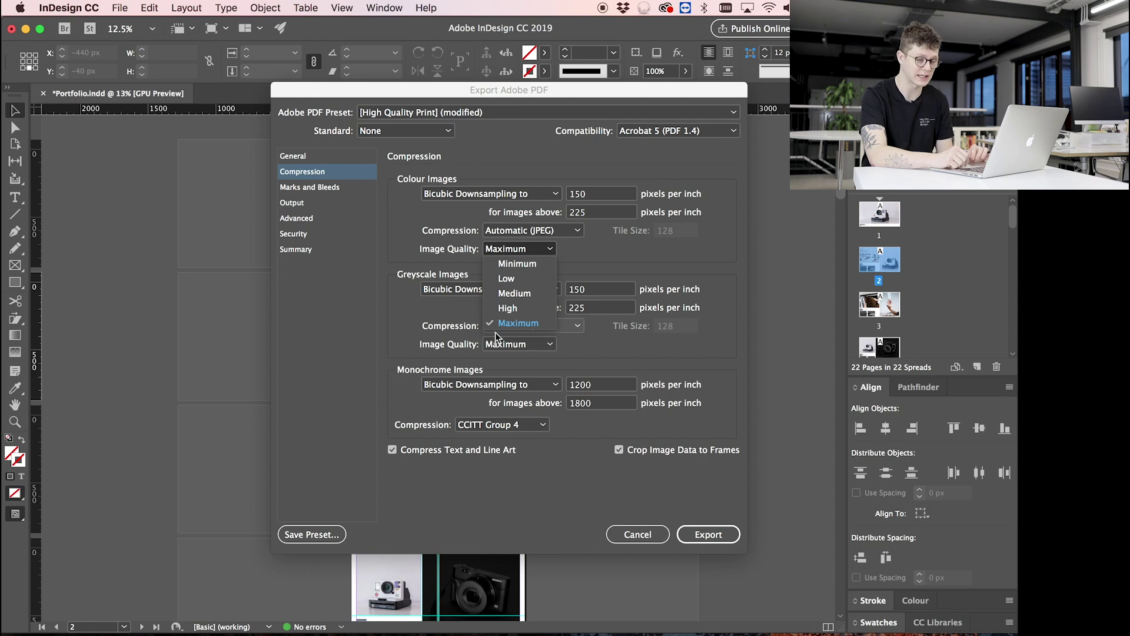
click(600, 263)
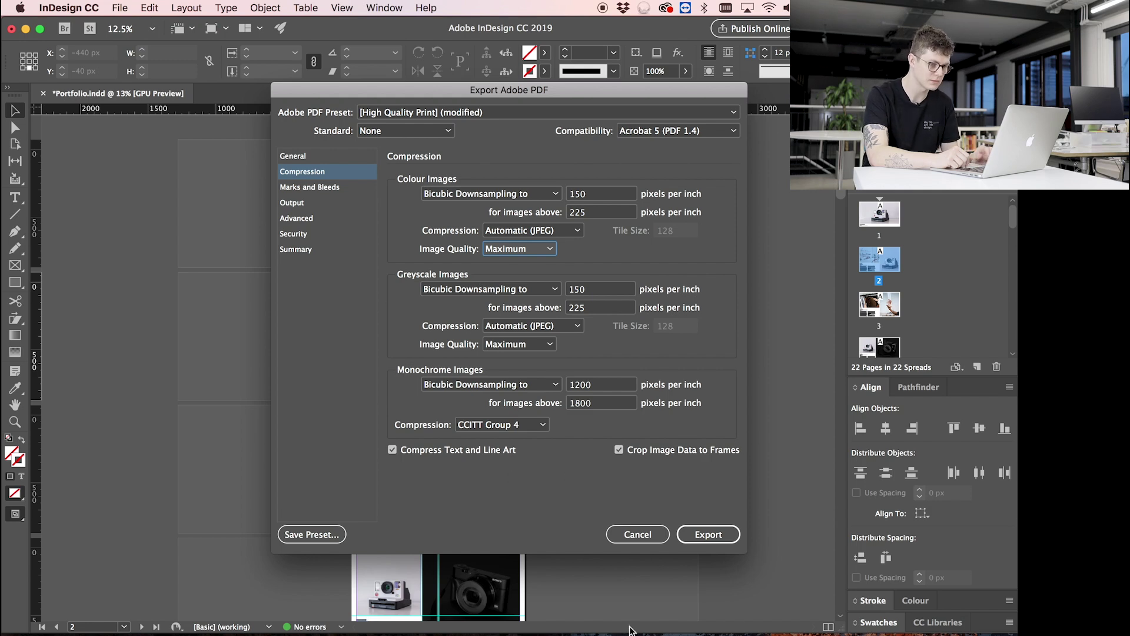
click(710, 535)
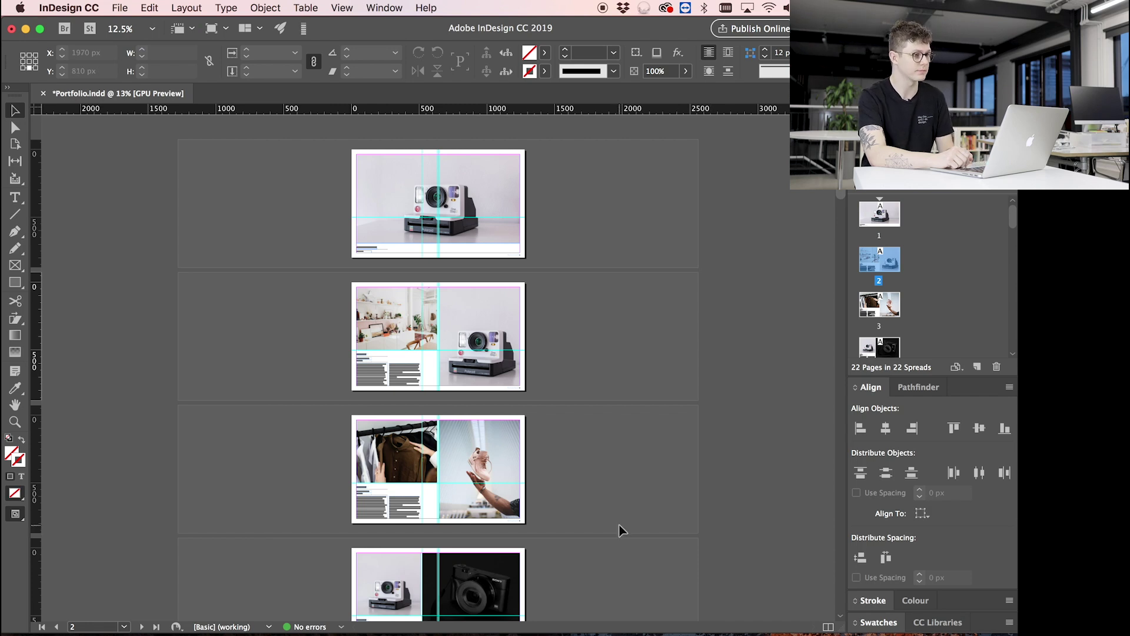
- Check Portfolio small.pdf's size with Get Info (7.7 MB), then return to InDesign
key(super+h)
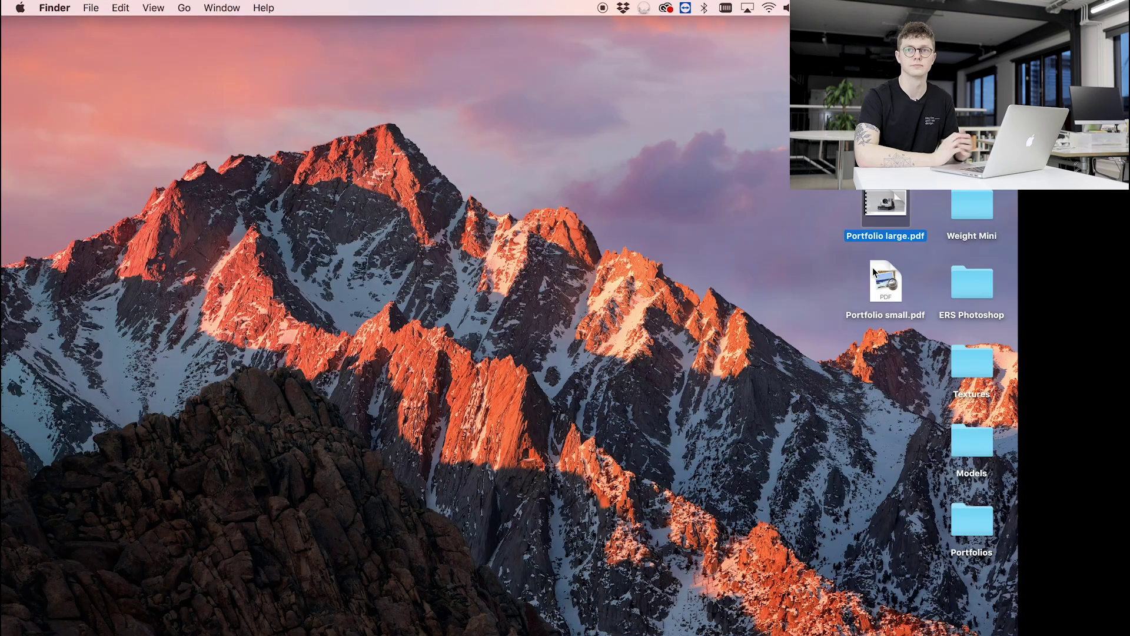
key(super+Tab)
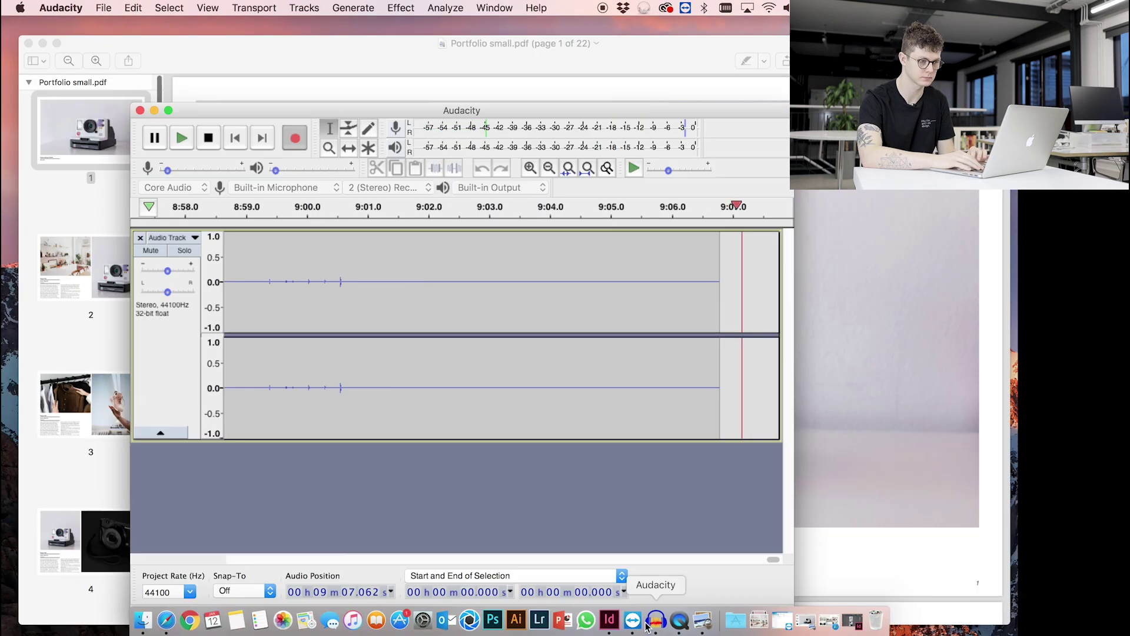
click(526, 153)
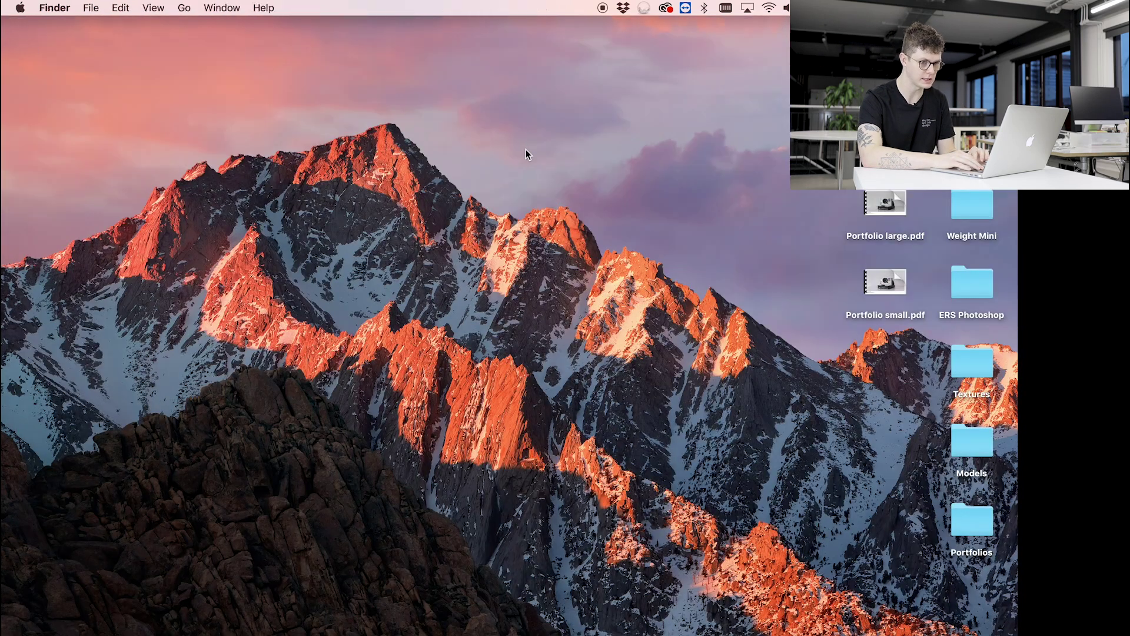
right_click(881, 271)
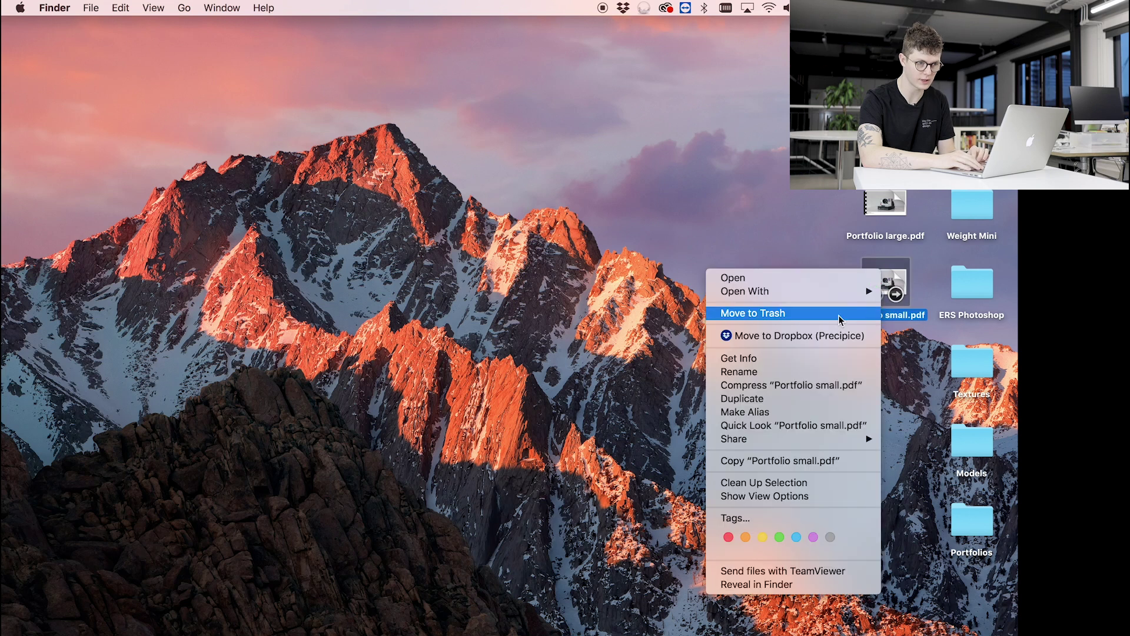
click(800, 357)
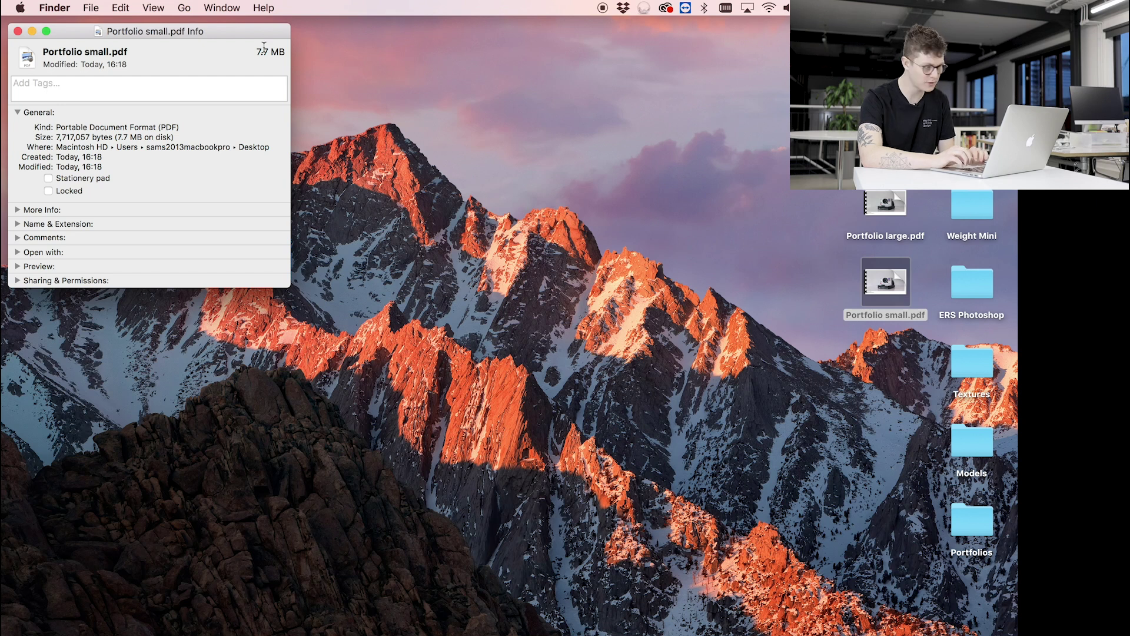
click(17, 30)
mouse_move(471, 630)
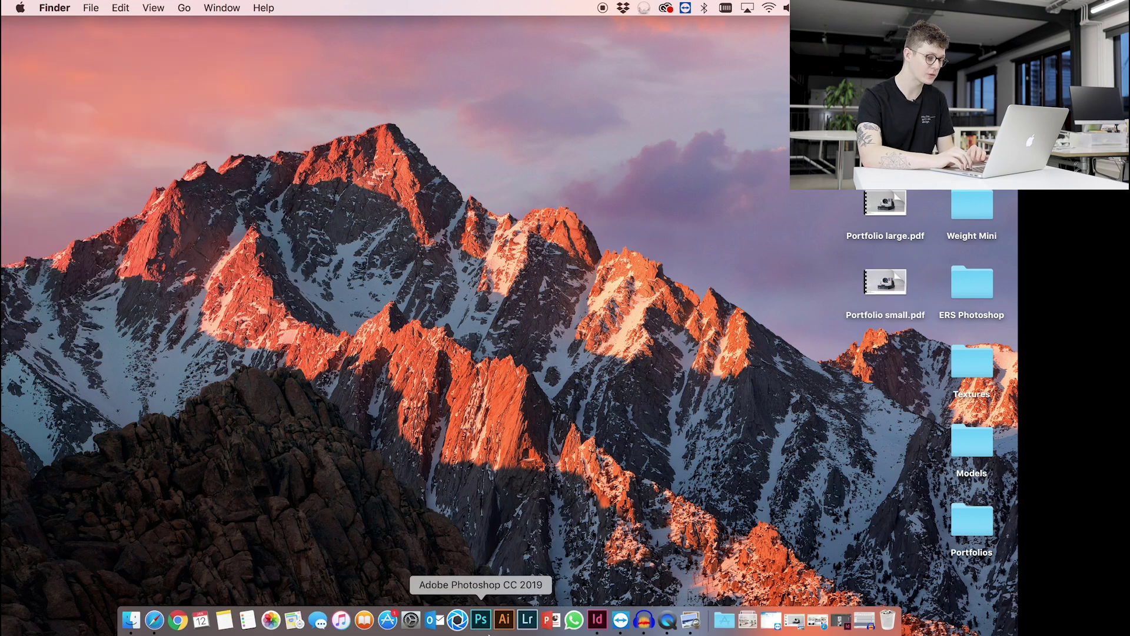
click(591, 632)
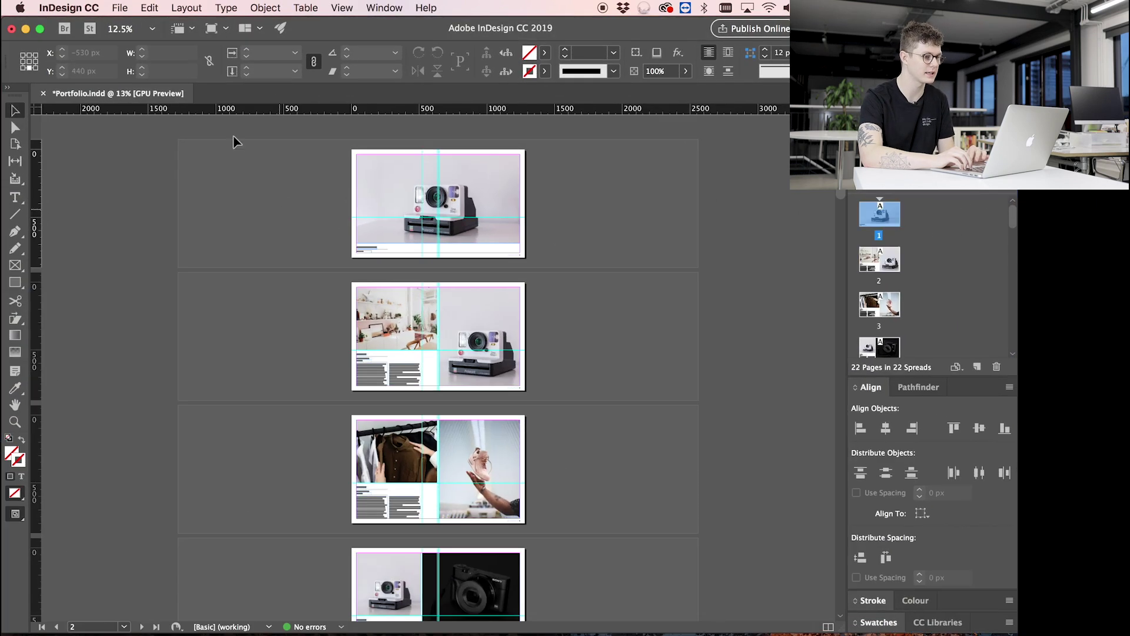
- Export the portfolio to the Desktop as 'Portfolio smallest' and continue to the PDF options
click(116, 7)
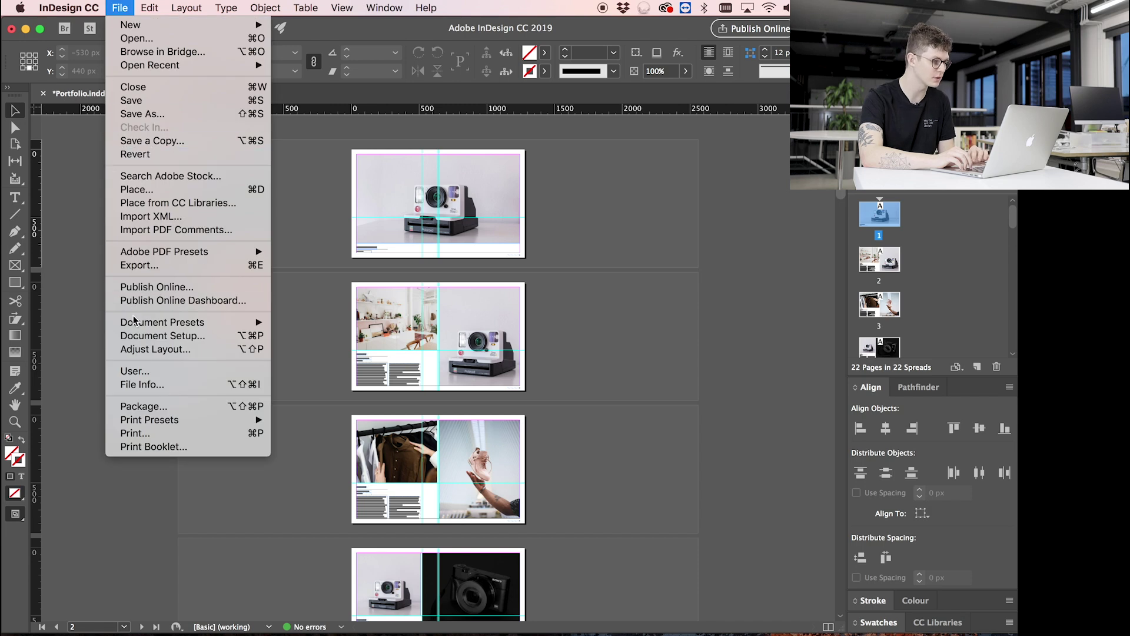
click(158, 265)
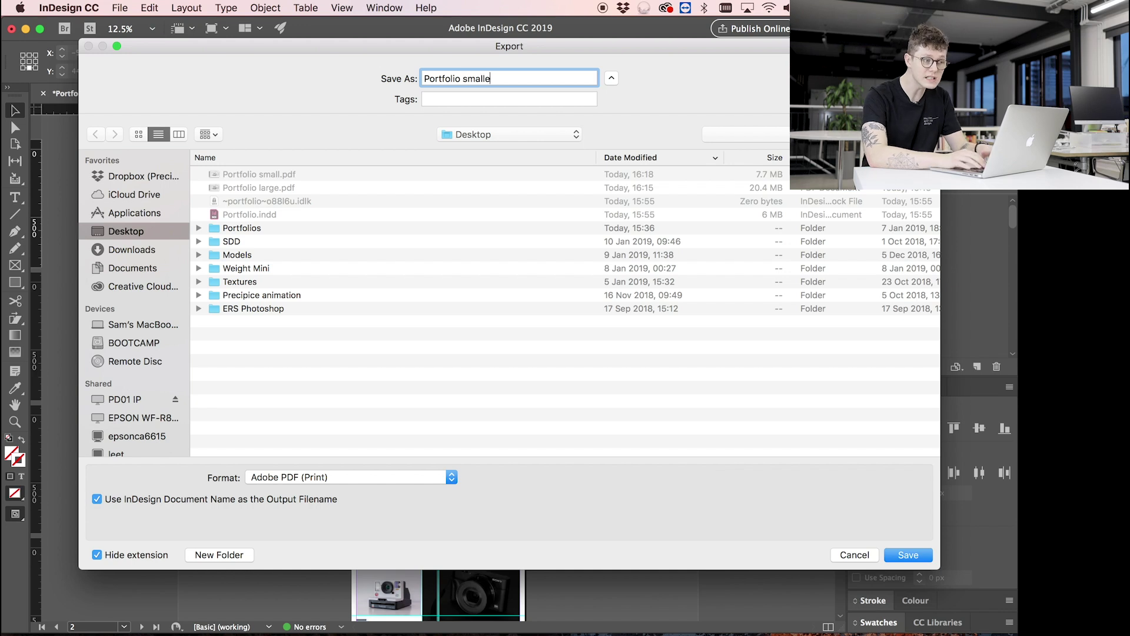
text(smallest)
click(548, 331)
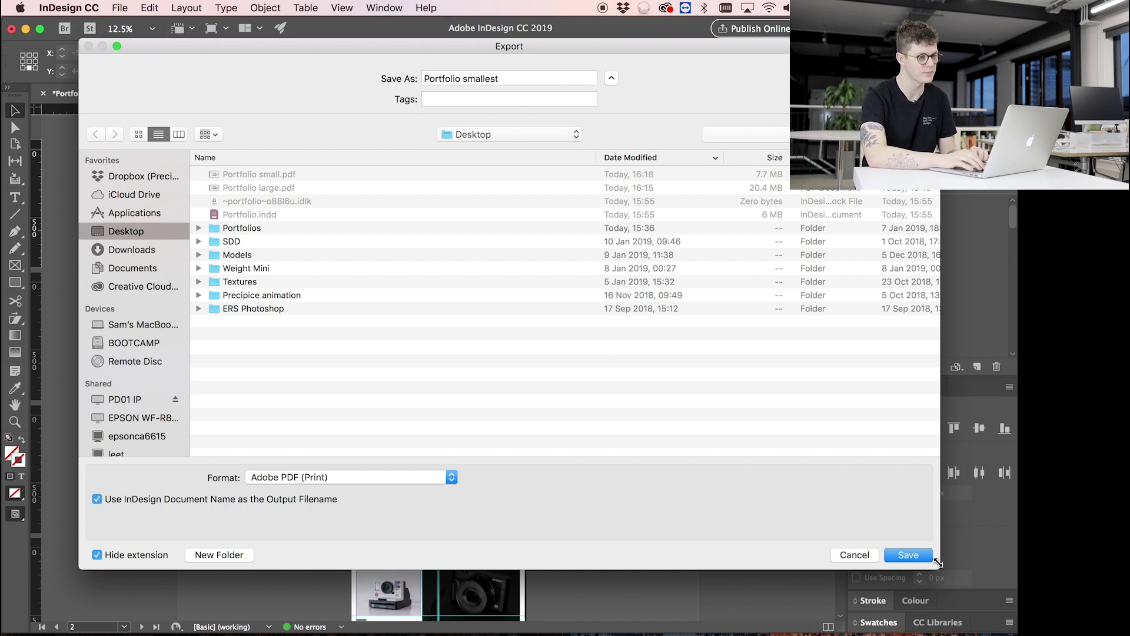
click(913, 556)
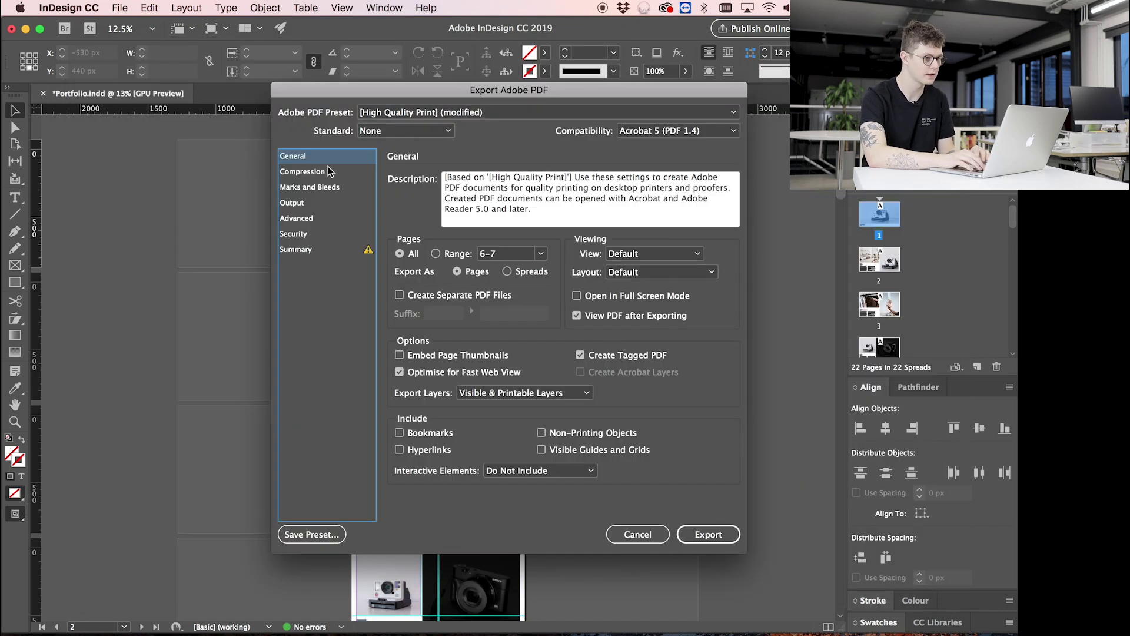
- Set colour and greyscale Image Quality to High under Compression, then export
click(328, 171)
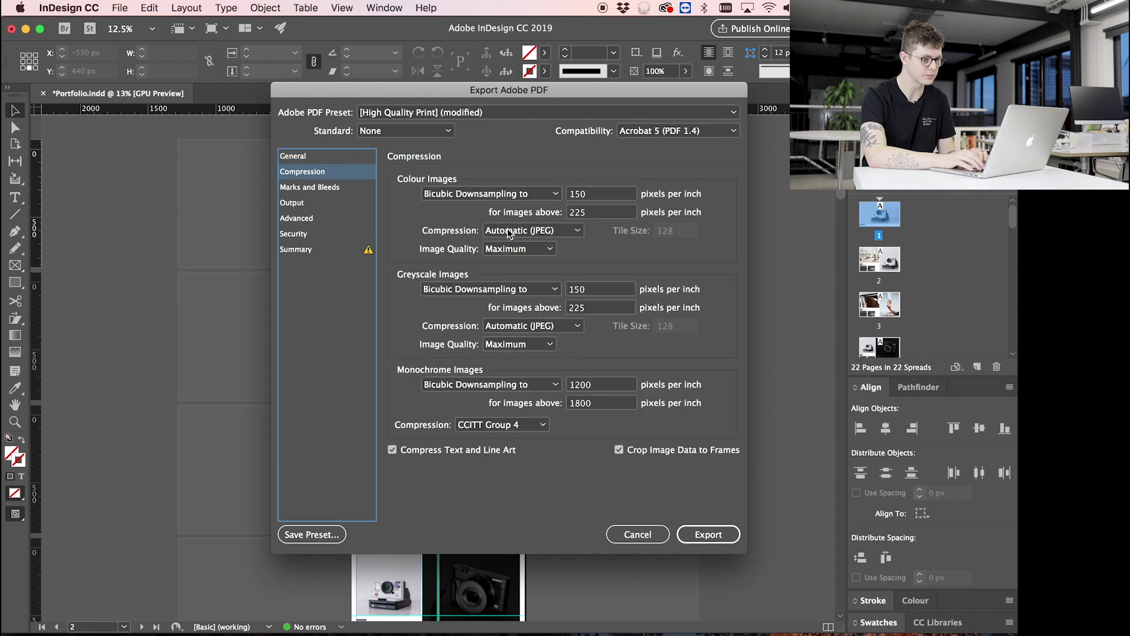
click(509, 251)
click(517, 321)
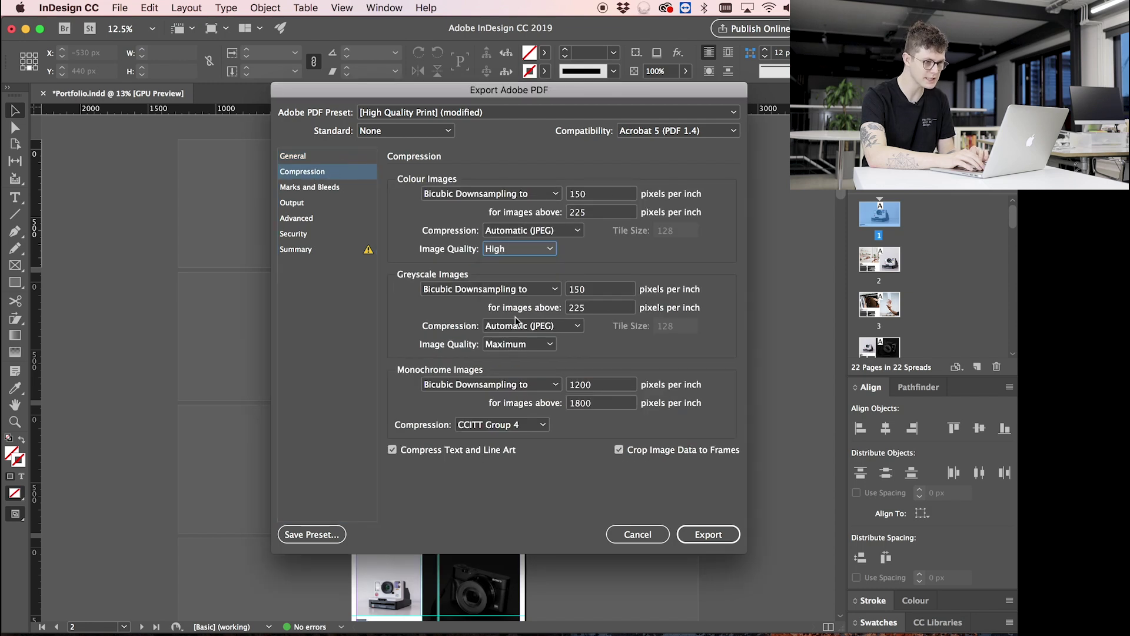
click(518, 344)
click(519, 418)
click(504, 349)
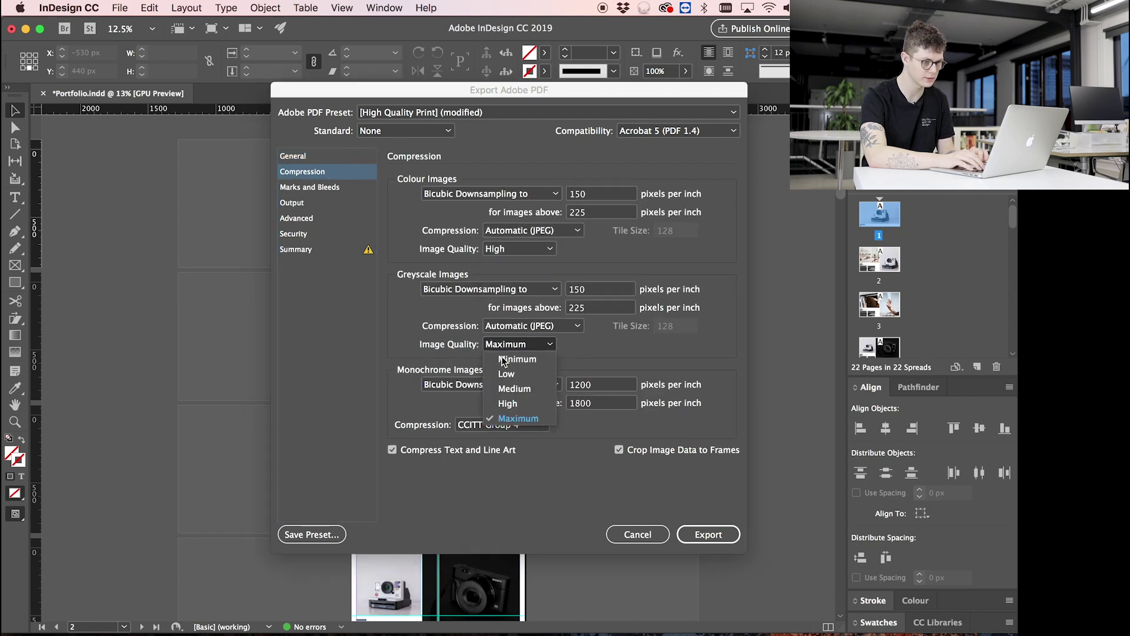
click(507, 404)
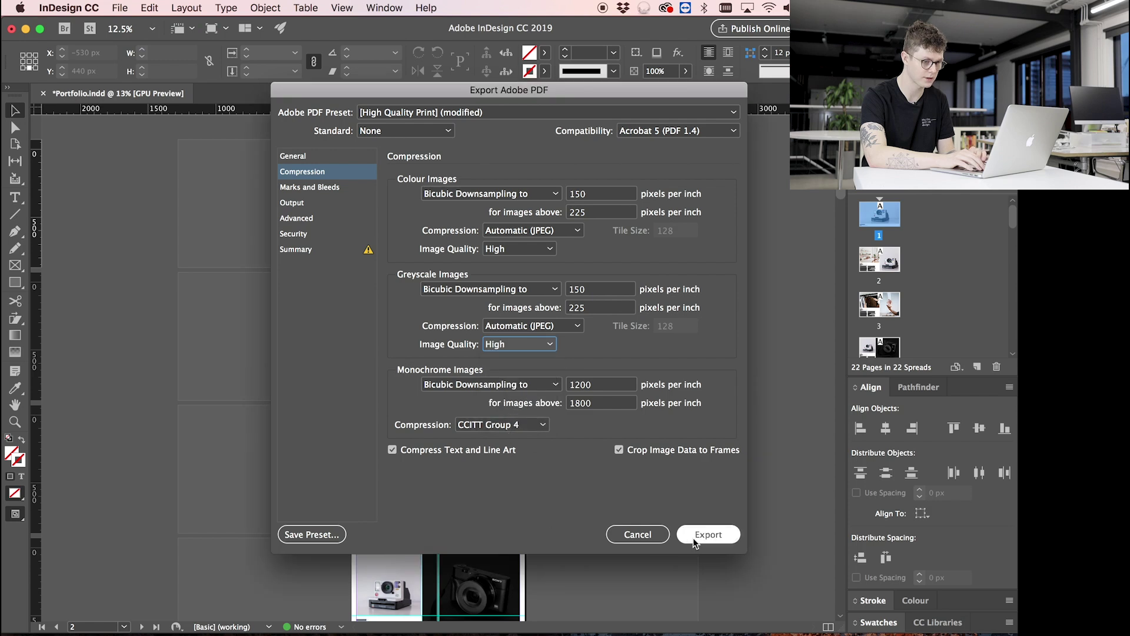
click(708, 534)
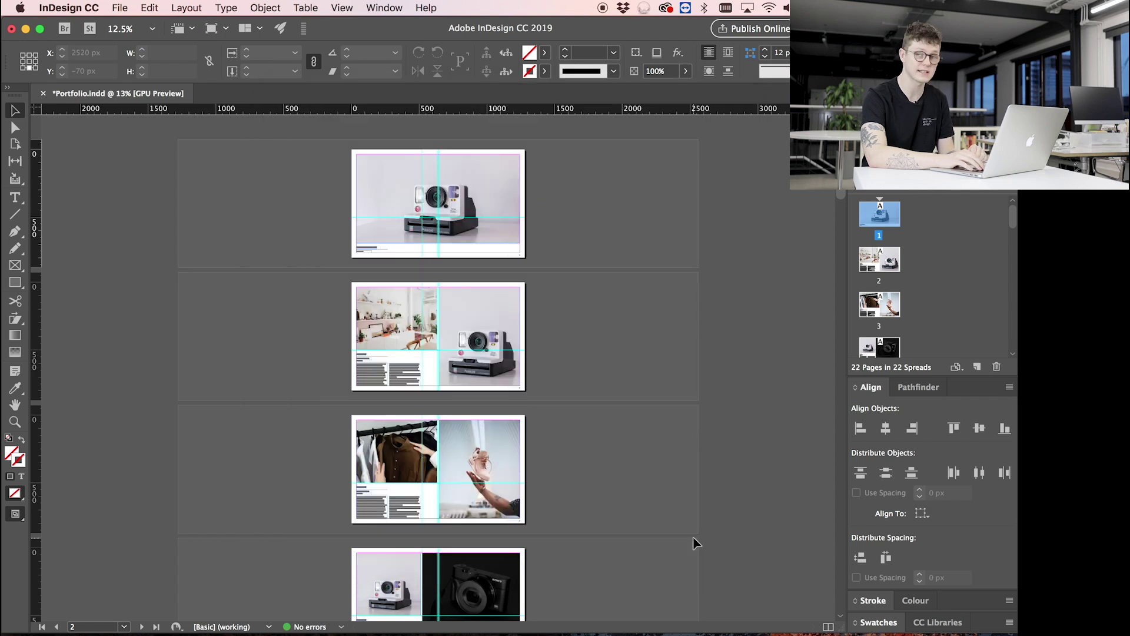
- Reveal the desktop and preview Portfolio smallest.pdf before closing it
click(25, 28)
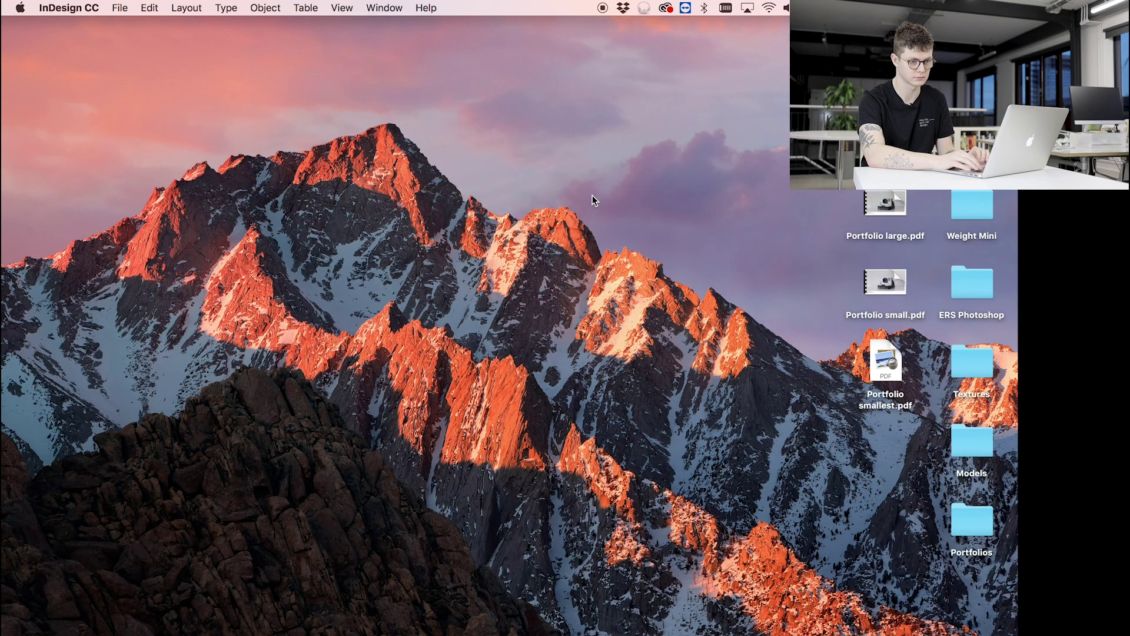
click(813, 326)
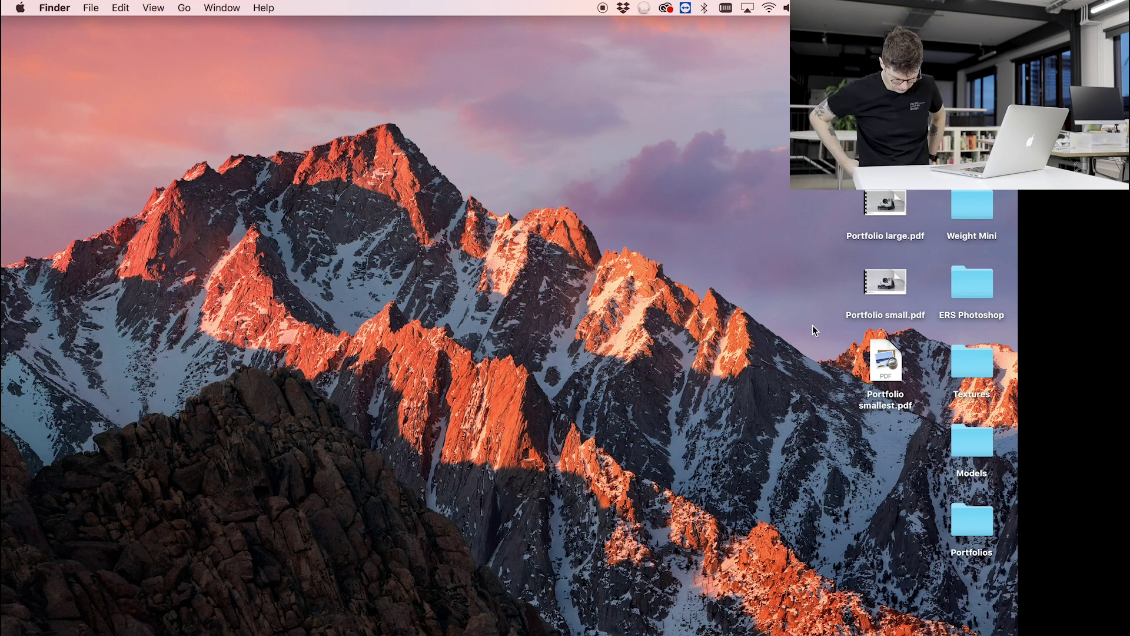
double_click(885, 360)
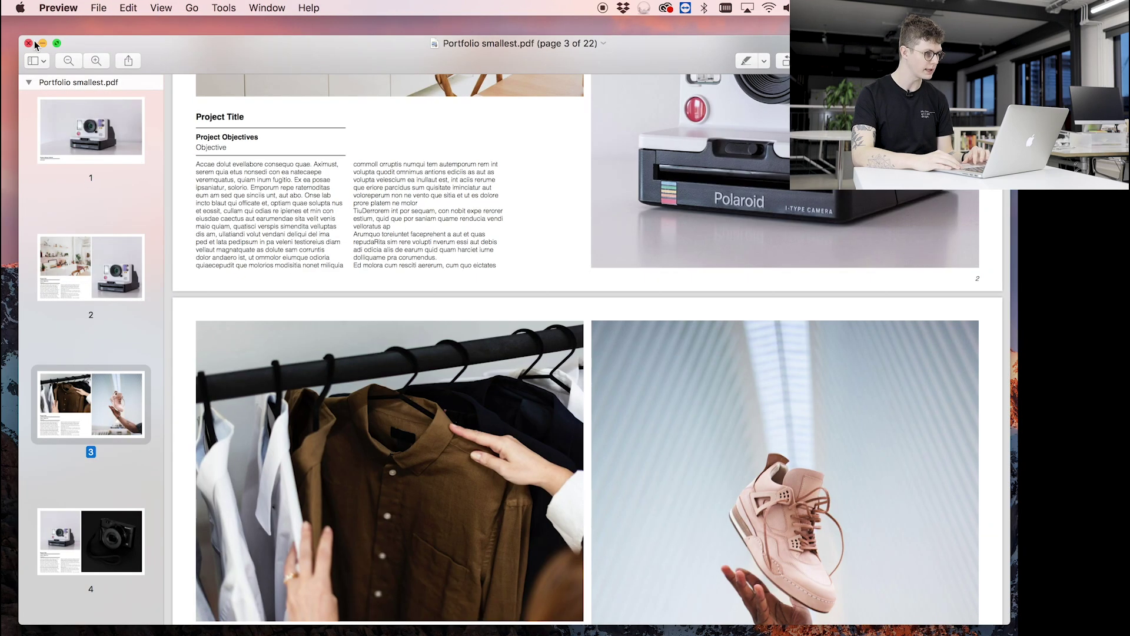
click(28, 43)
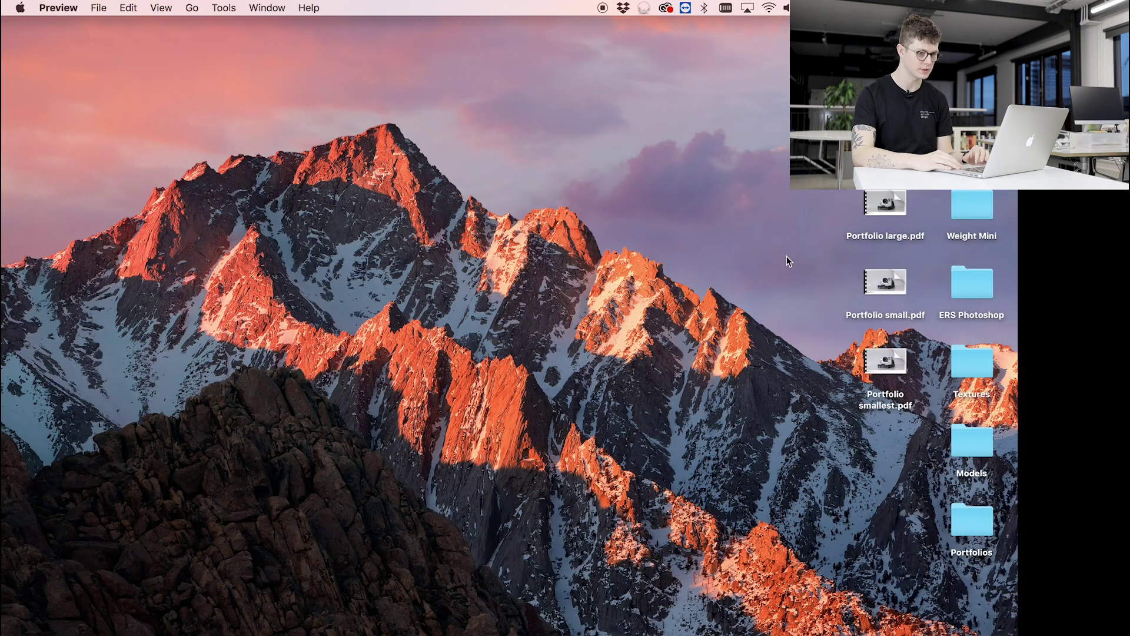
- Confirm with Get Info that Portfolio smallest.pdf is 6.6 MB, then return to InDesign
click(887, 355)
right_click(886, 355)
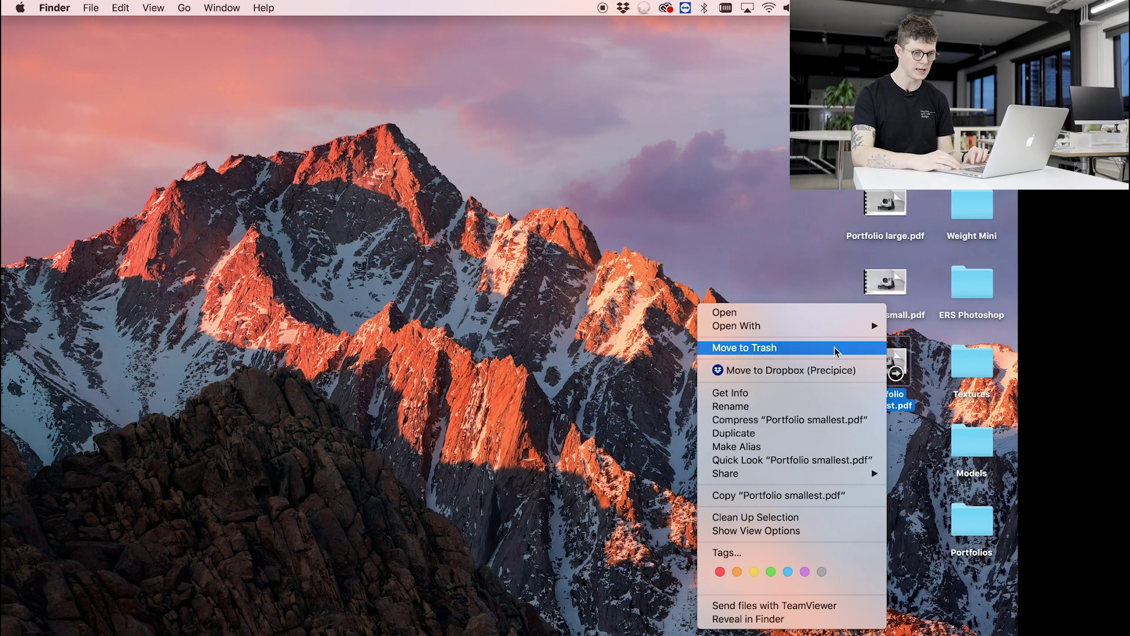
click(803, 392)
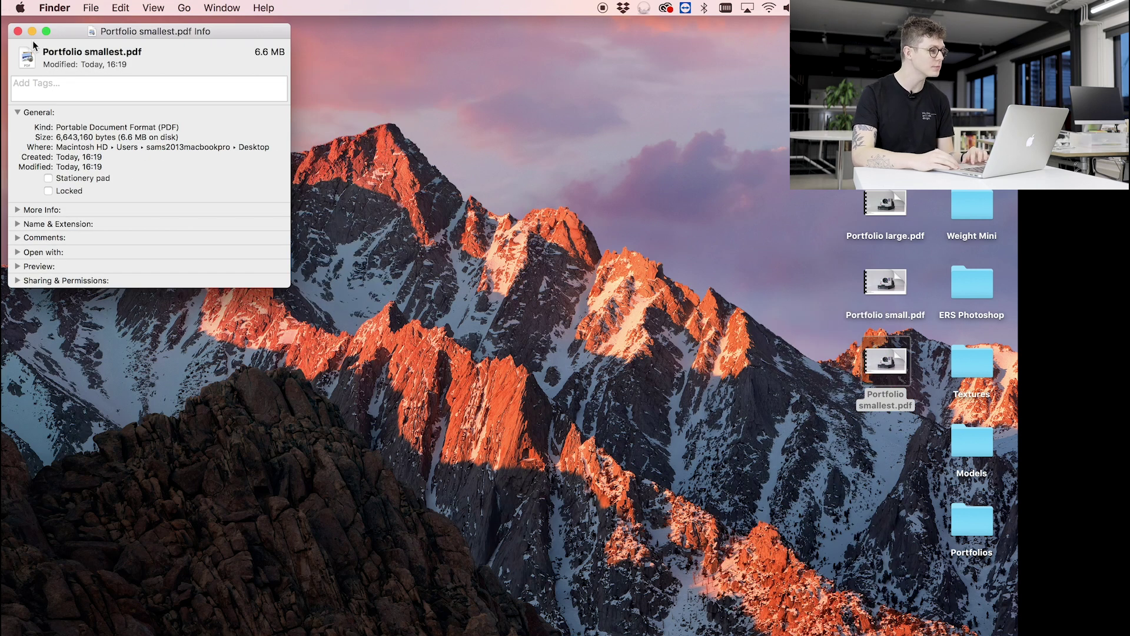
click(18, 31)
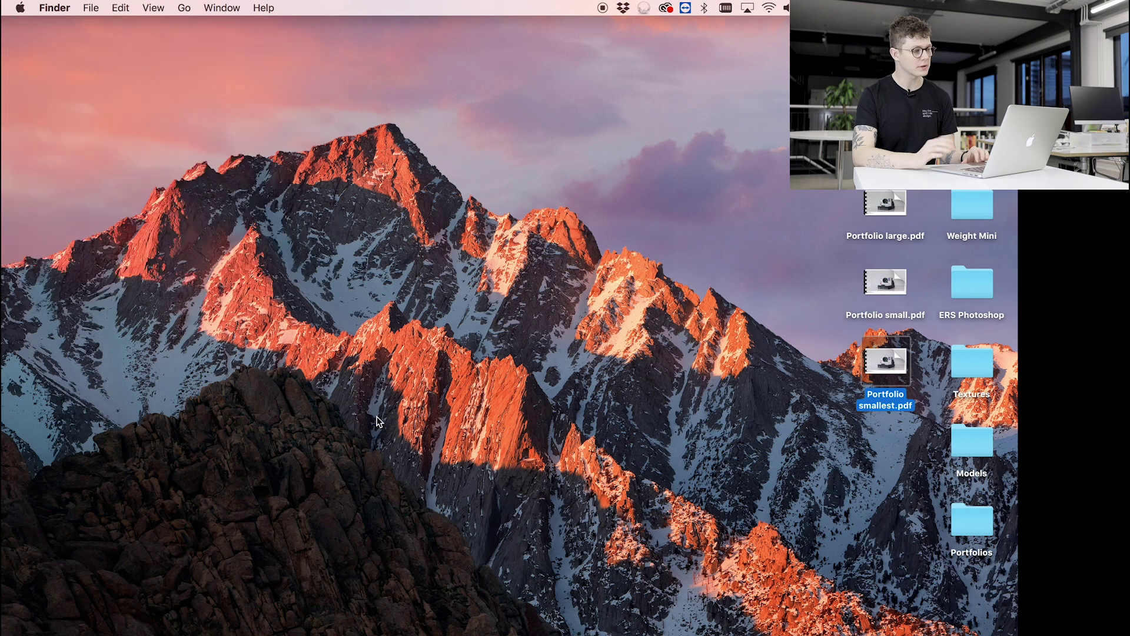
mouse_move(437, 621)
click(600, 619)
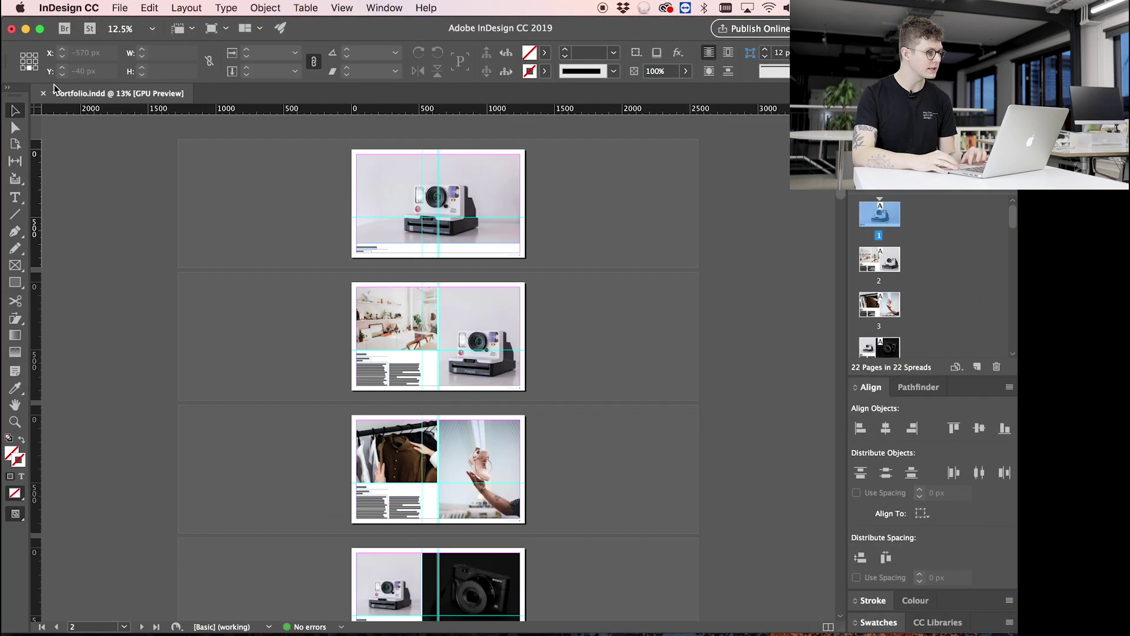
click(119, 8)
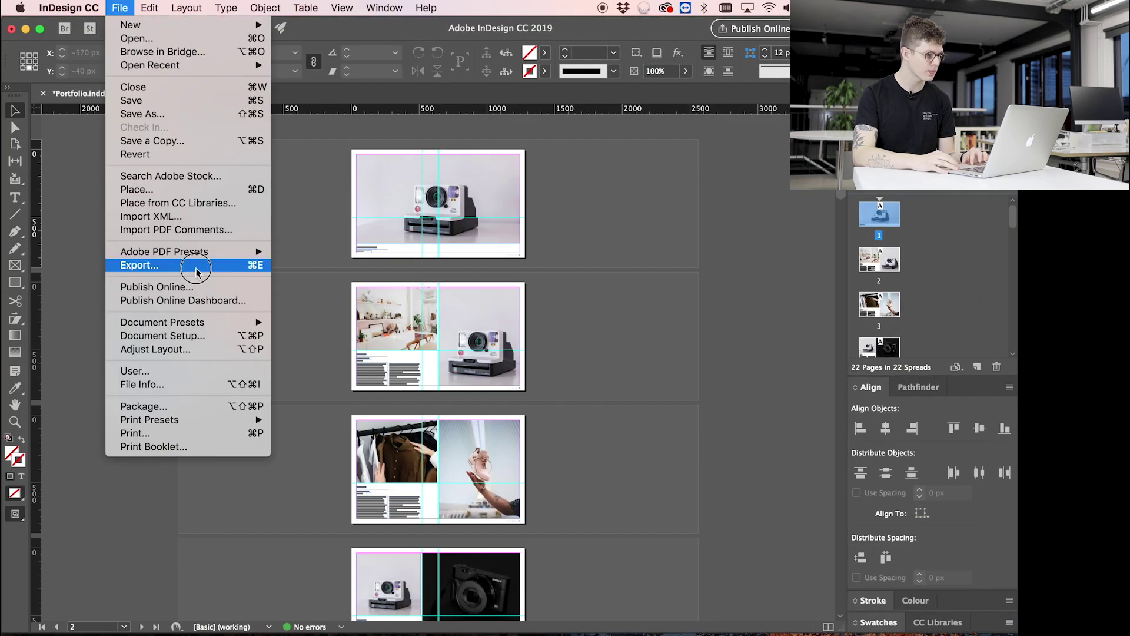
- Export the portfolio again as 'Portfolio smallest v2' to reach the Export Adobe PDF settings
click(147, 264)
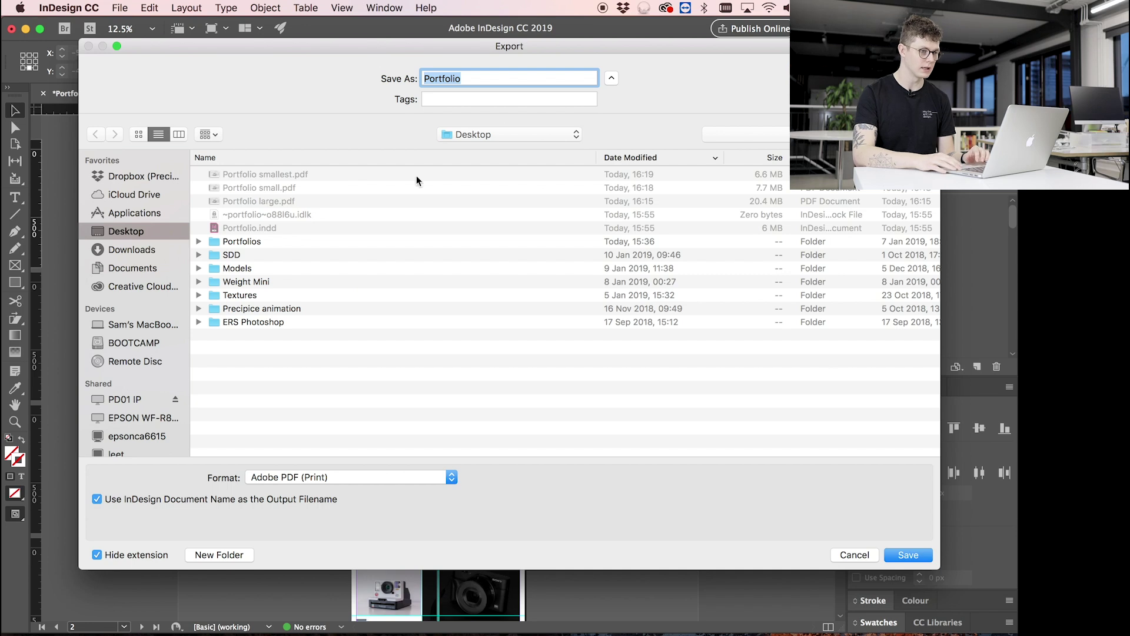
key(Right)
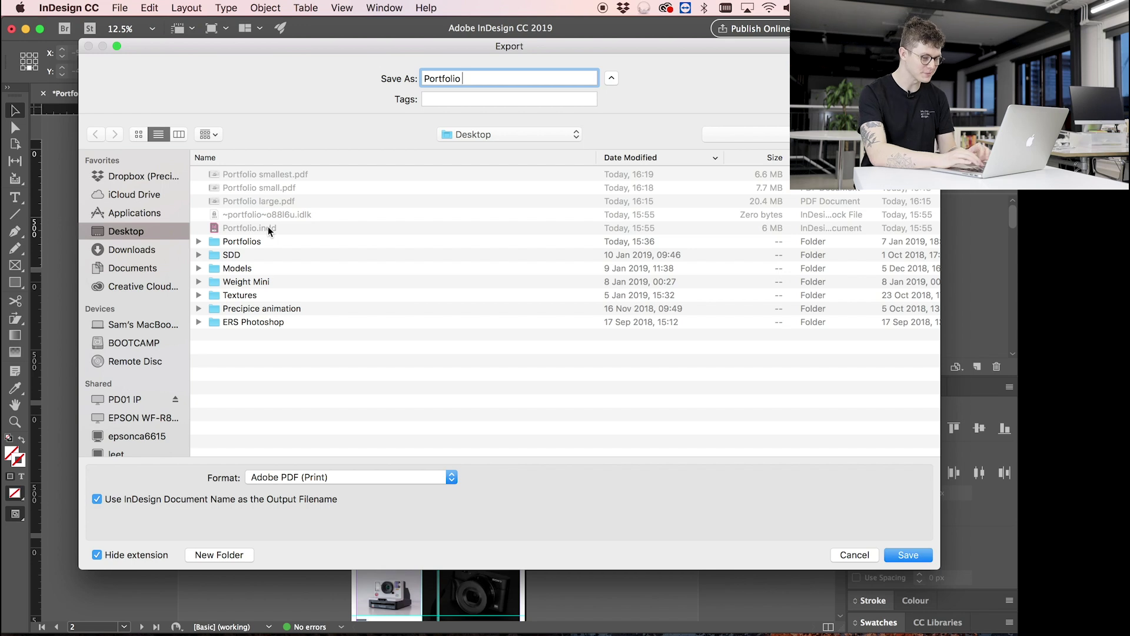
text(smallest v2)
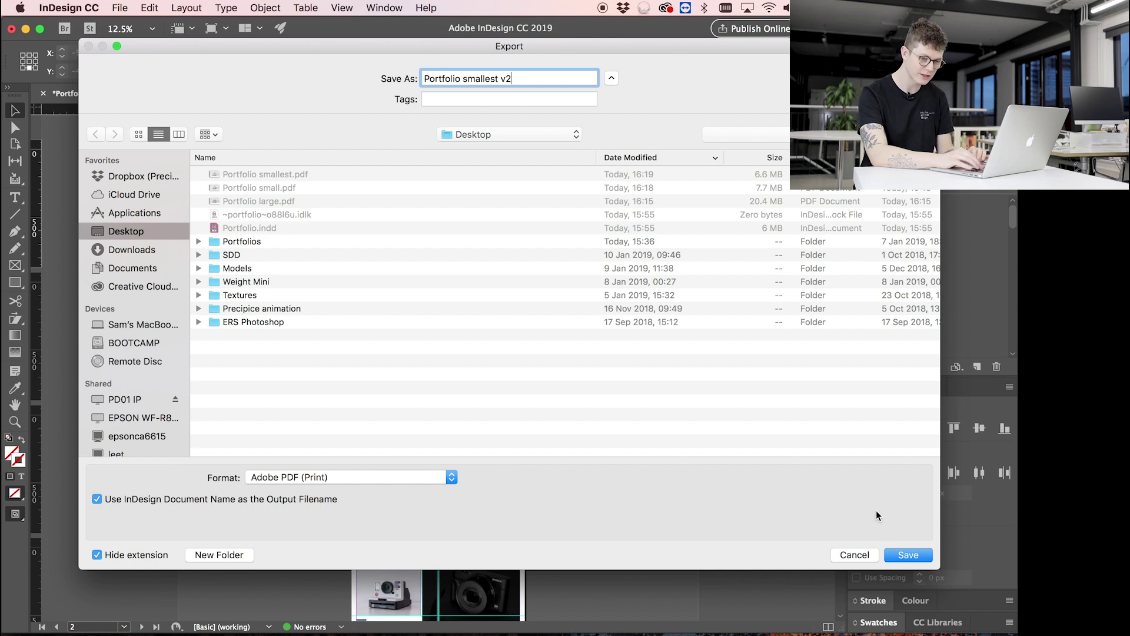
click(912, 556)
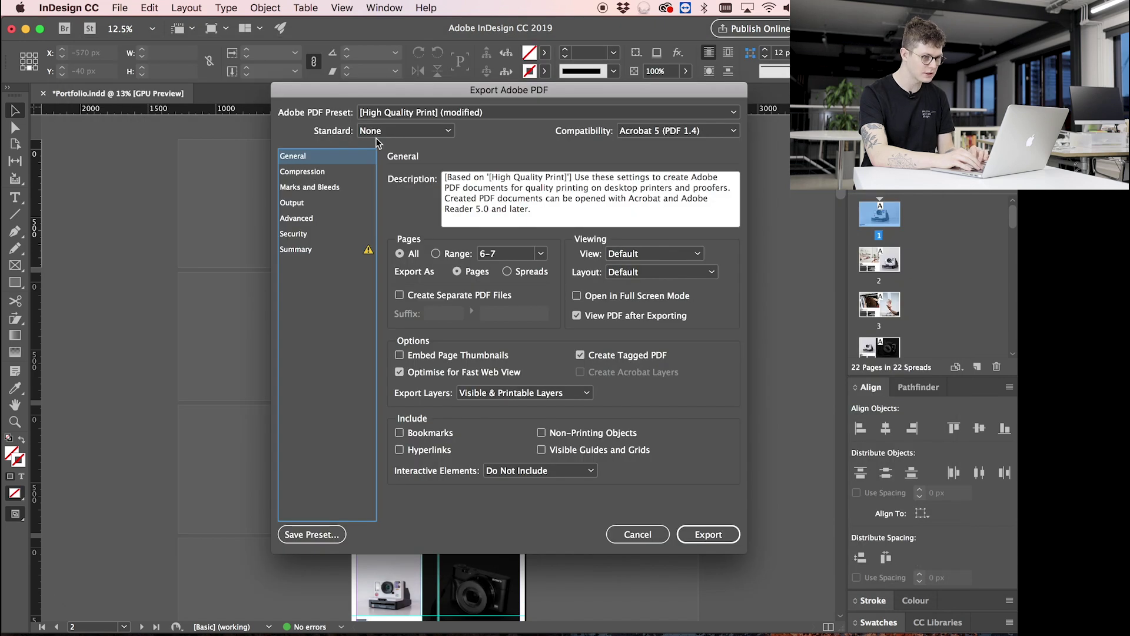
click(376, 112)
click(333, 134)
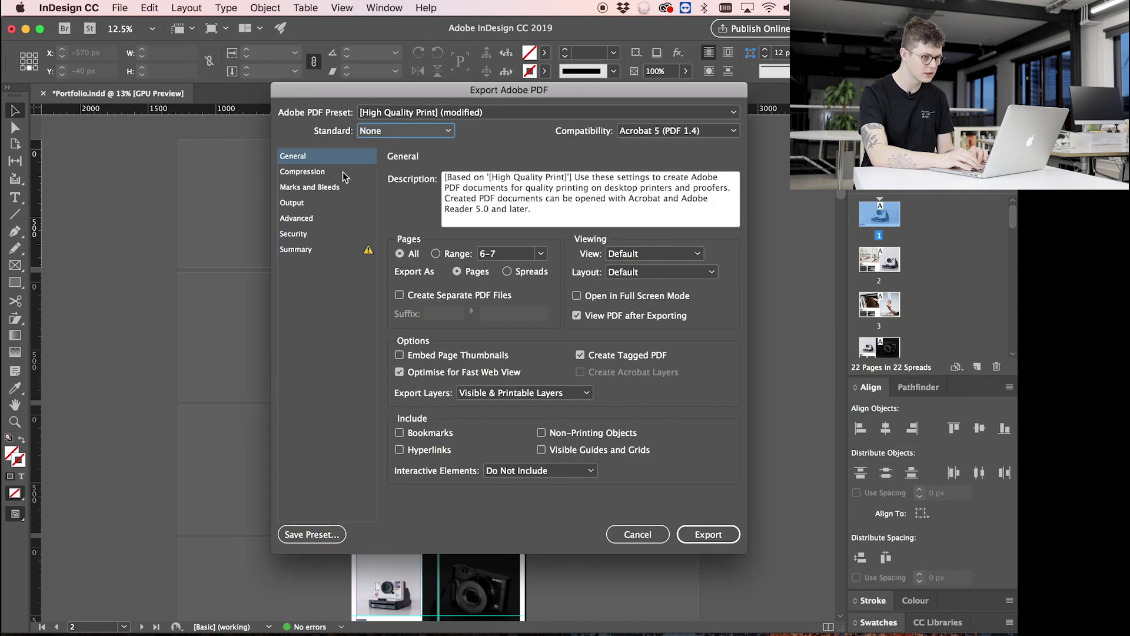
click(345, 173)
double_click(572, 194)
click(589, 192)
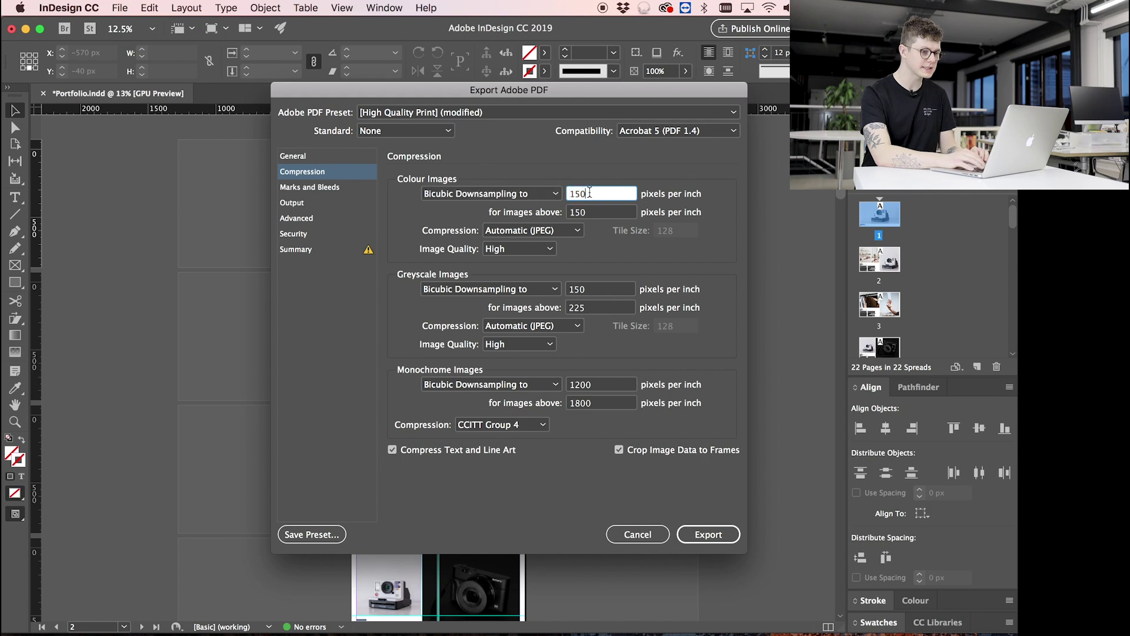
double_click(575, 289)
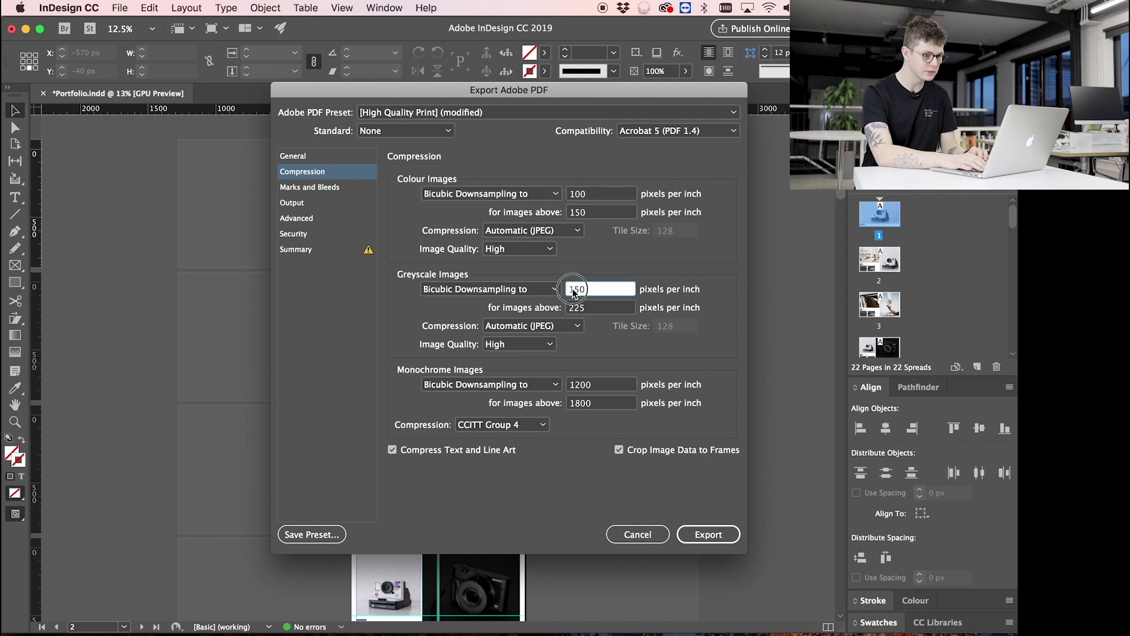
text(100)
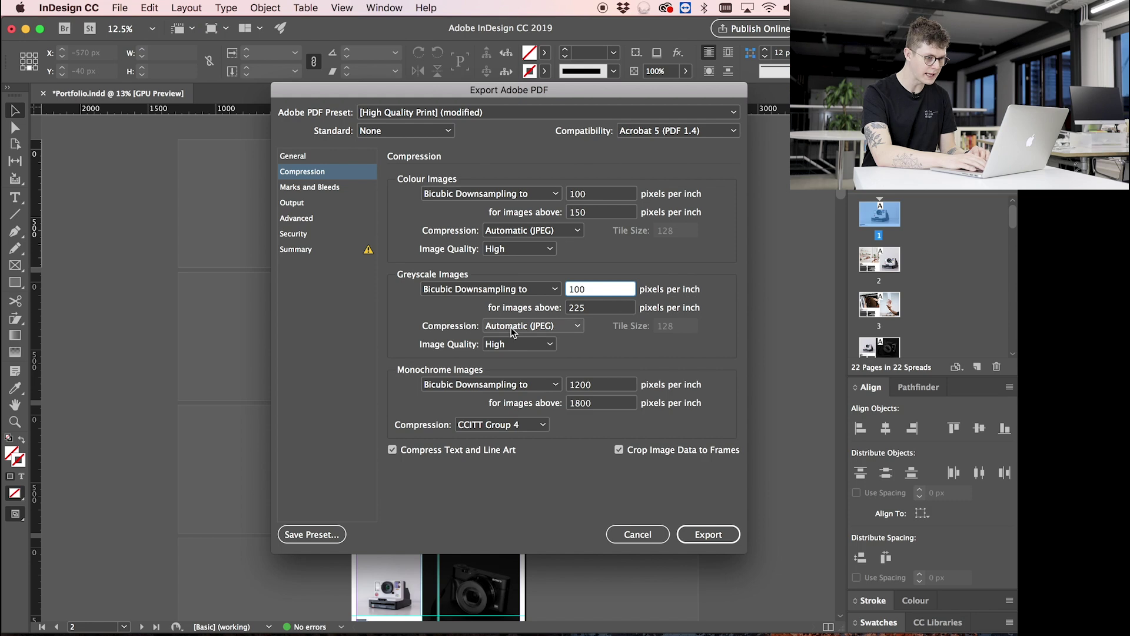
click(713, 533)
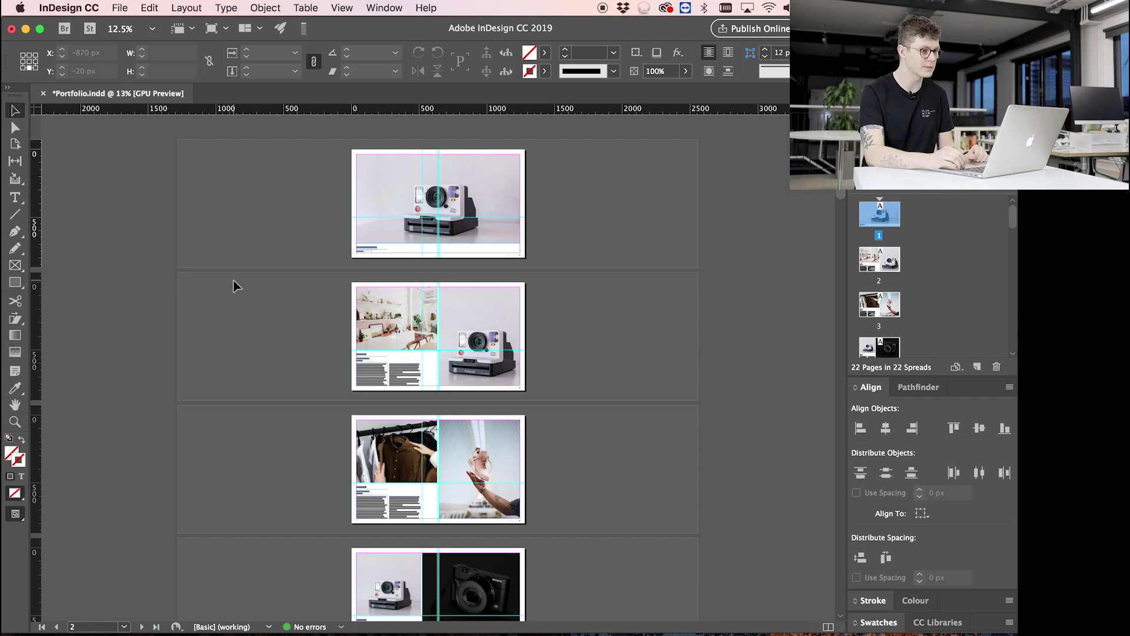
- Hide InDesign, confirm in Get Info that Portfolio smallest v2.pdf is 2.1 MB, and drag Portfolio large.pdf beside it
key(super+h)
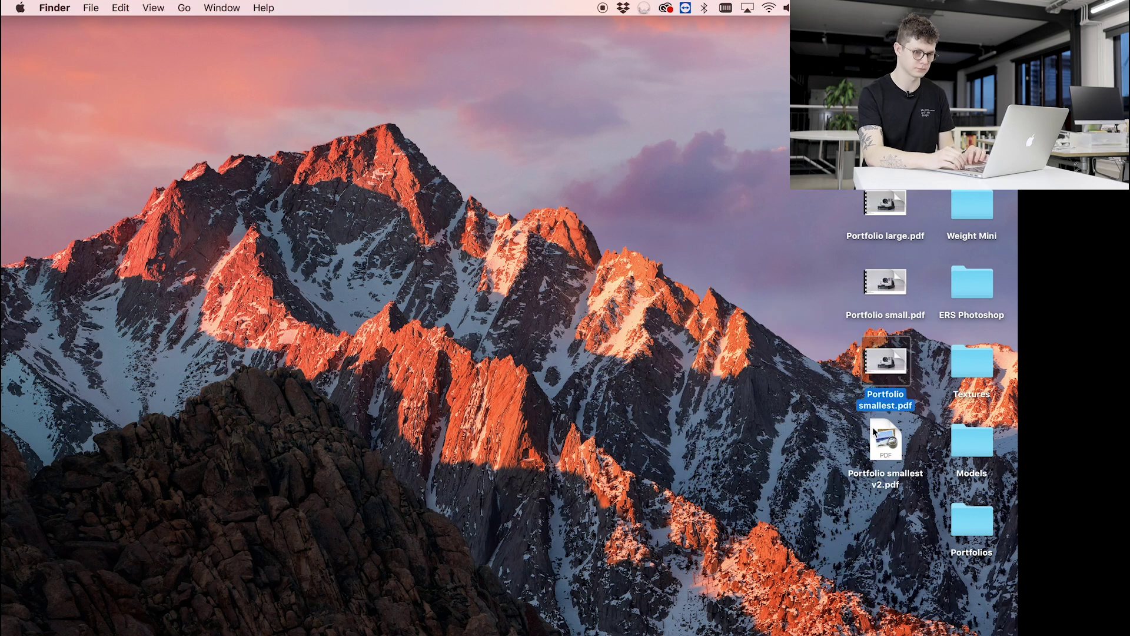
double_click(886, 443)
key(super+w)
right_click(886, 443)
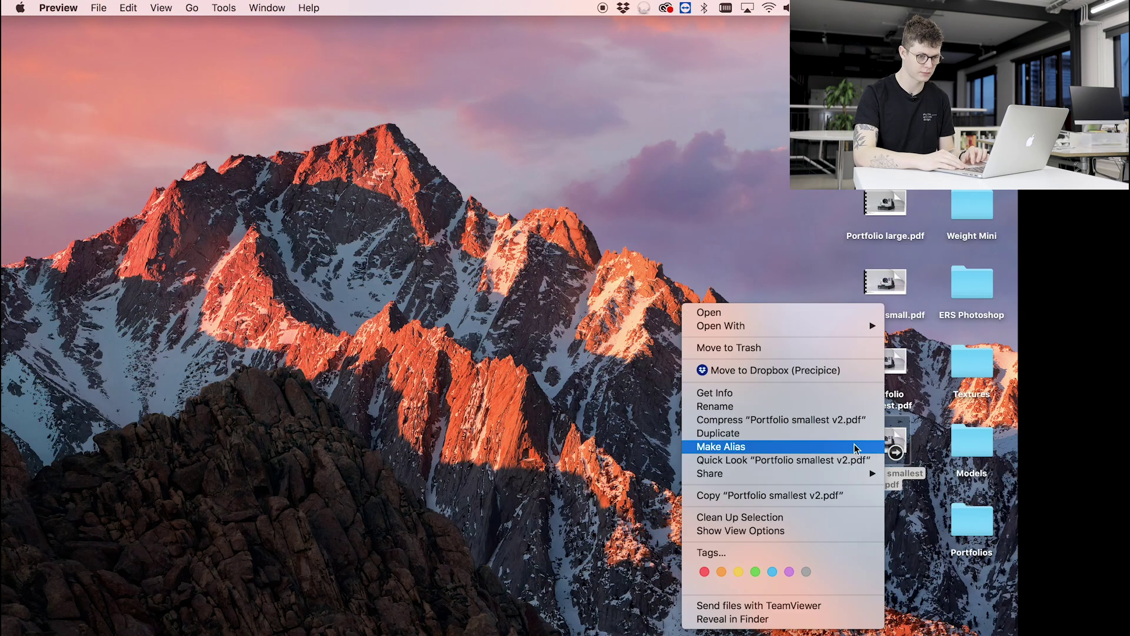
click(790, 393)
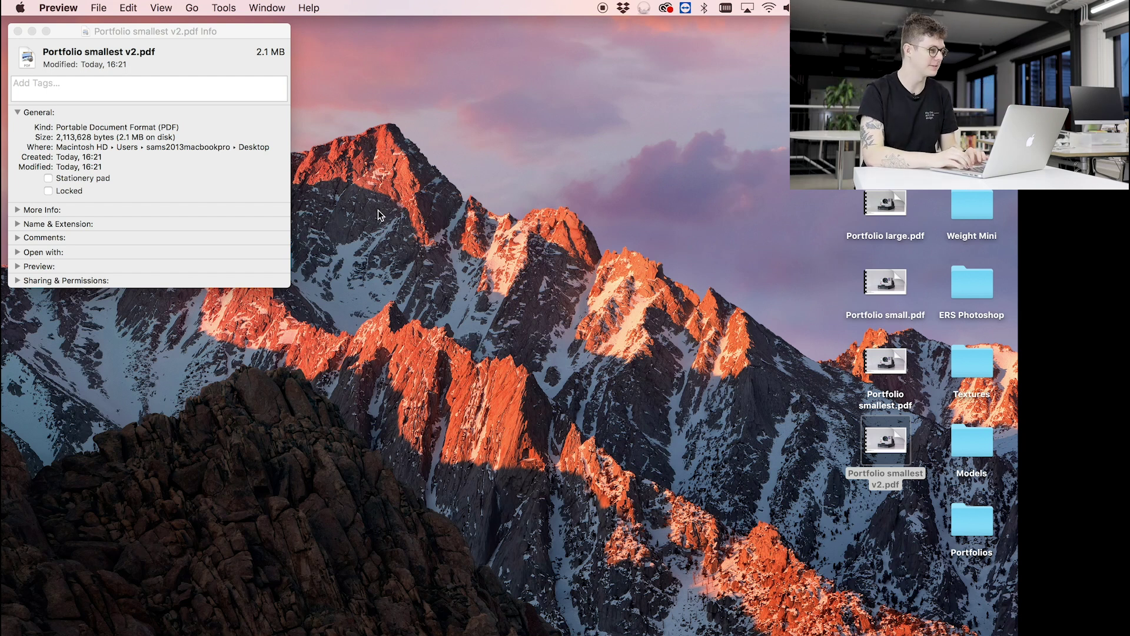
click(17, 33)
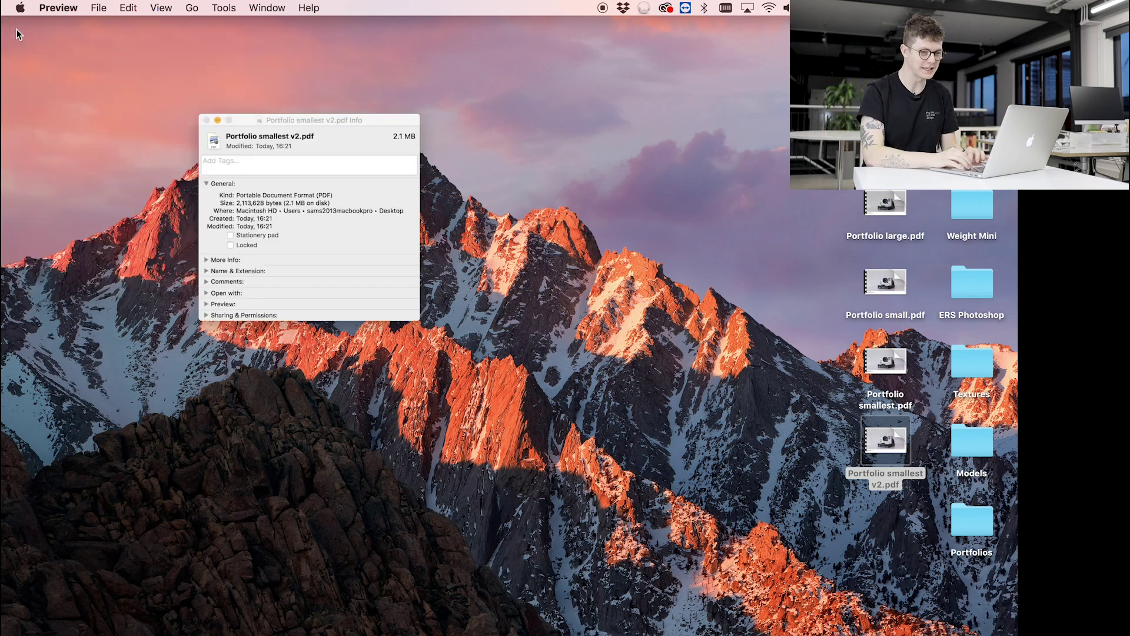
drag(893, 206, 758, 428)
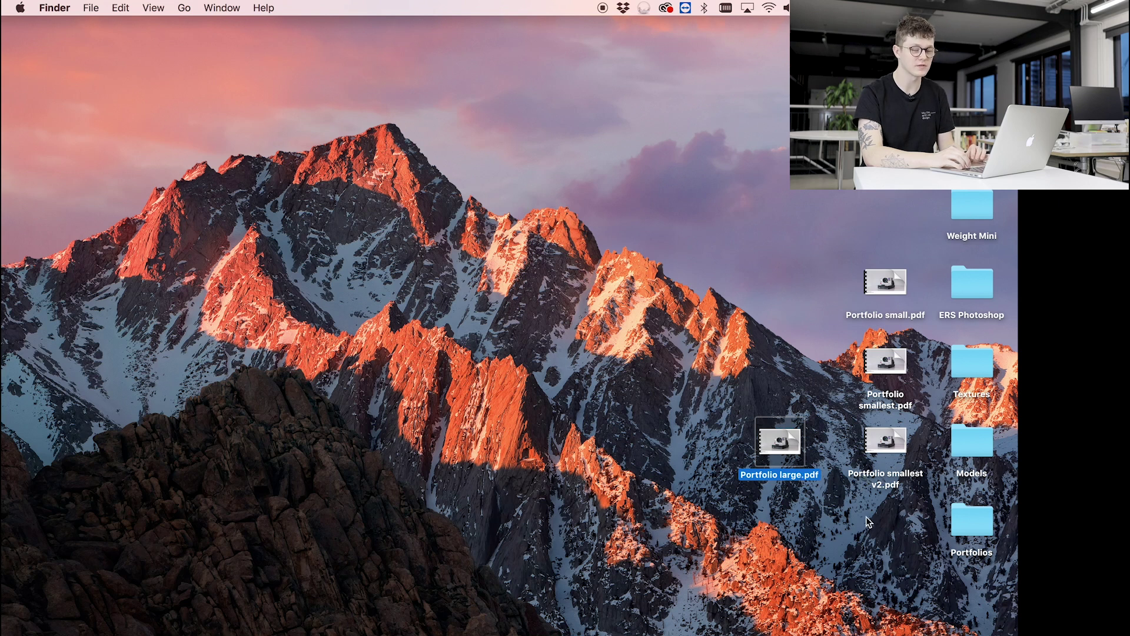
- Open Portfolio large.pdf and Portfolio smallest v2.pdf in Preview, with the large window left and the small one right
double_click(779, 443)
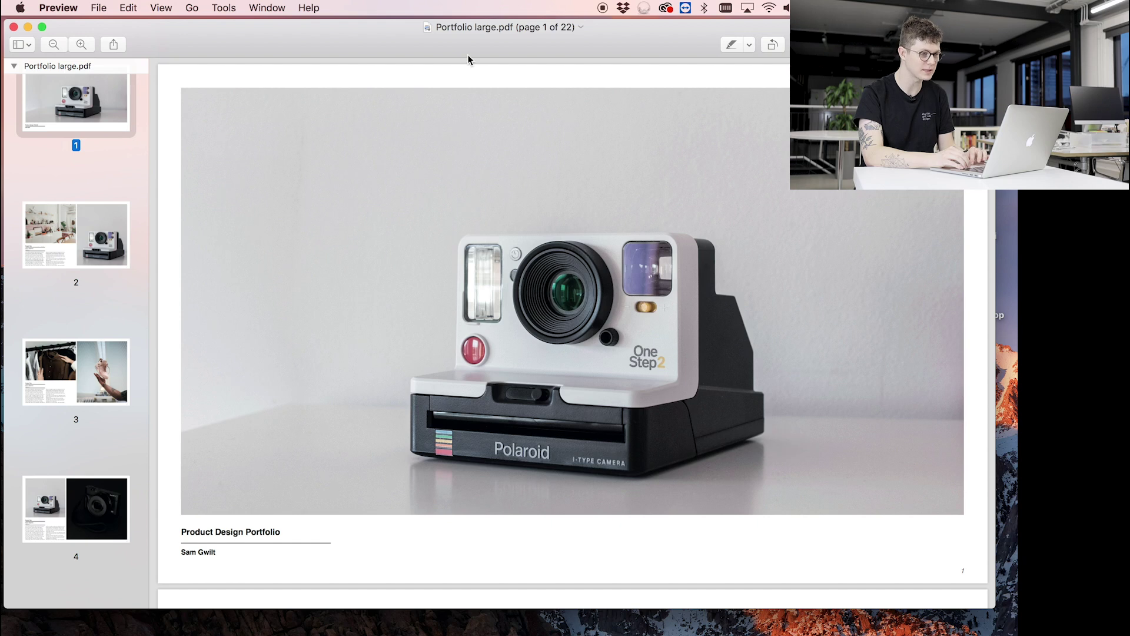
drag(471, 58, 233, 50)
drag(359, 47, 336, 47)
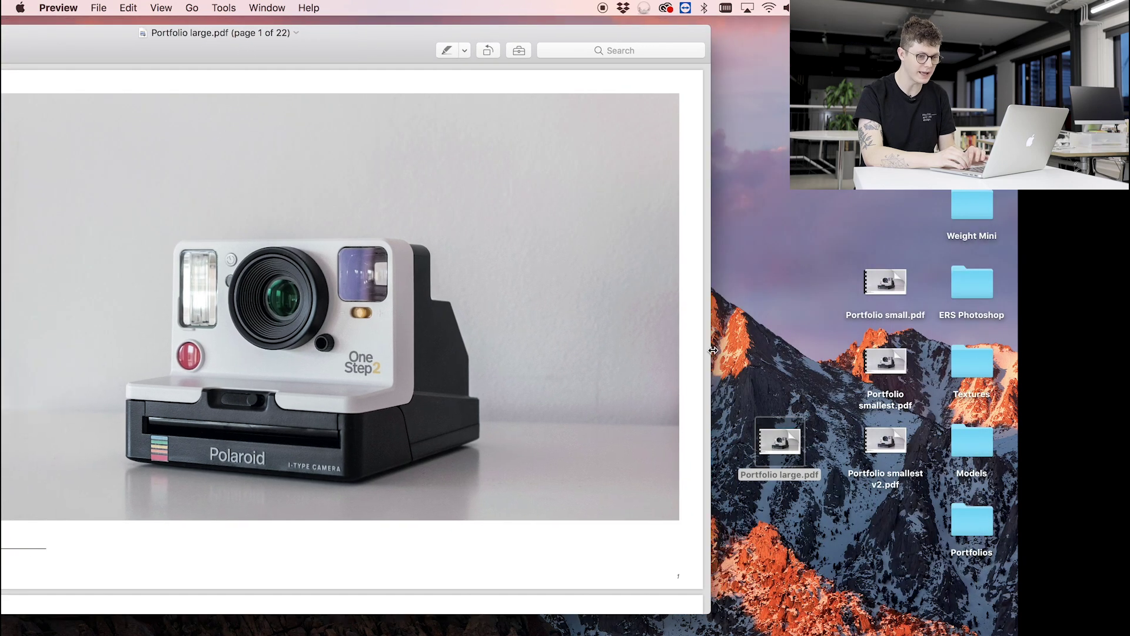
click(764, 378)
double_click(892, 439)
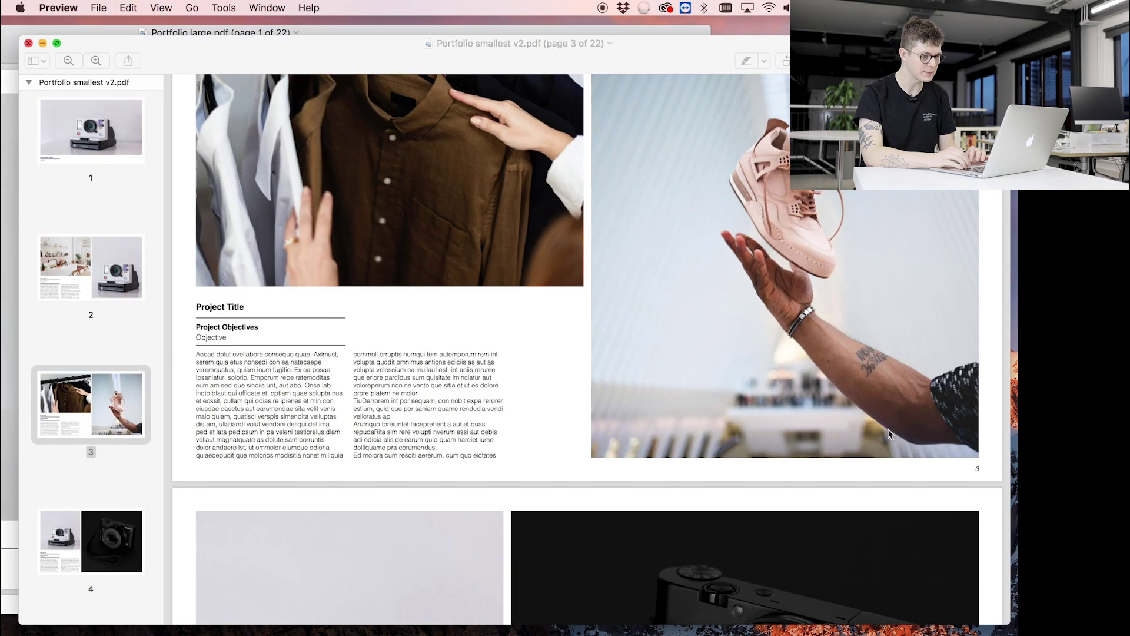
scroll(565, 263, up, 10)
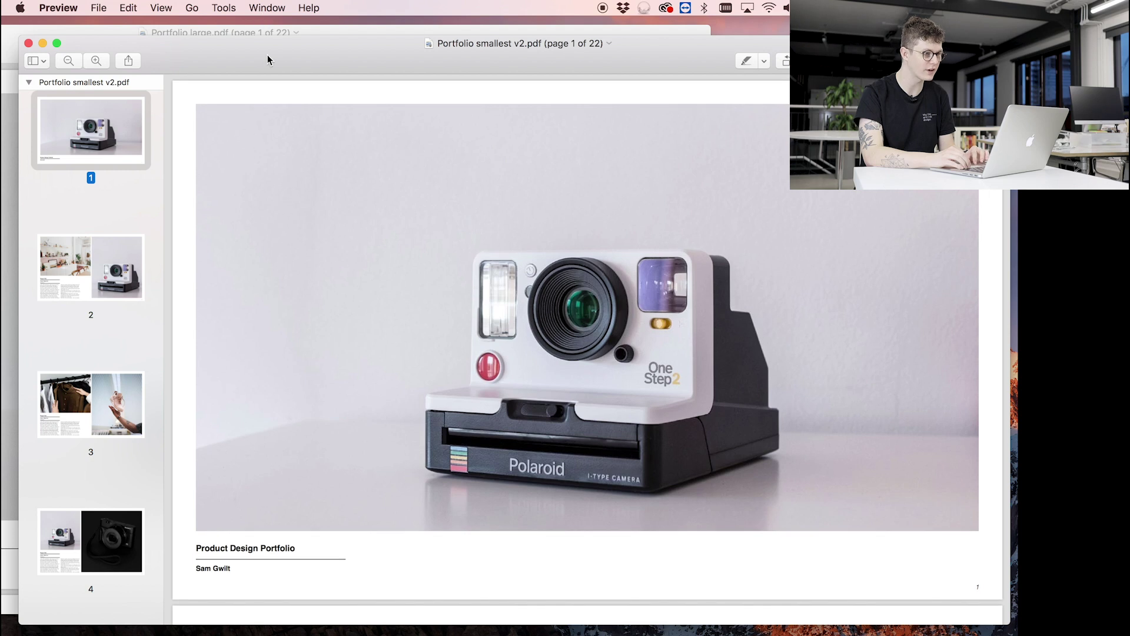
drag(268, 59, 471, 57)
- Alternate between the two PDF windows to compare their cover pages, ending on Portfolio smallest v2.pdf
click(114, 55)
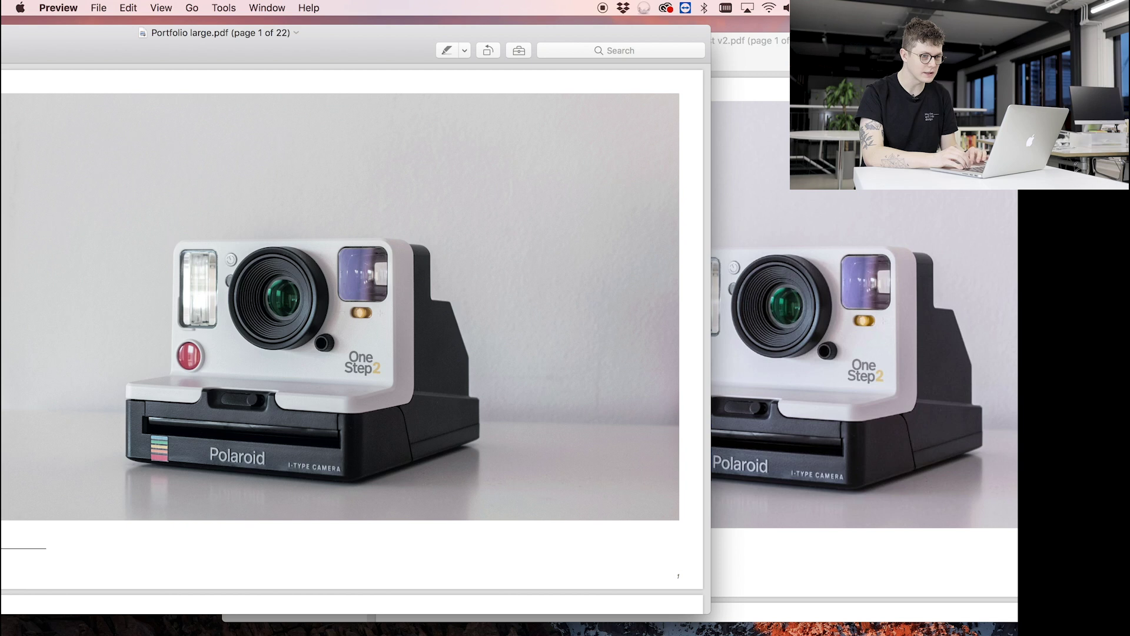
key(super+grave)
click(137, 177)
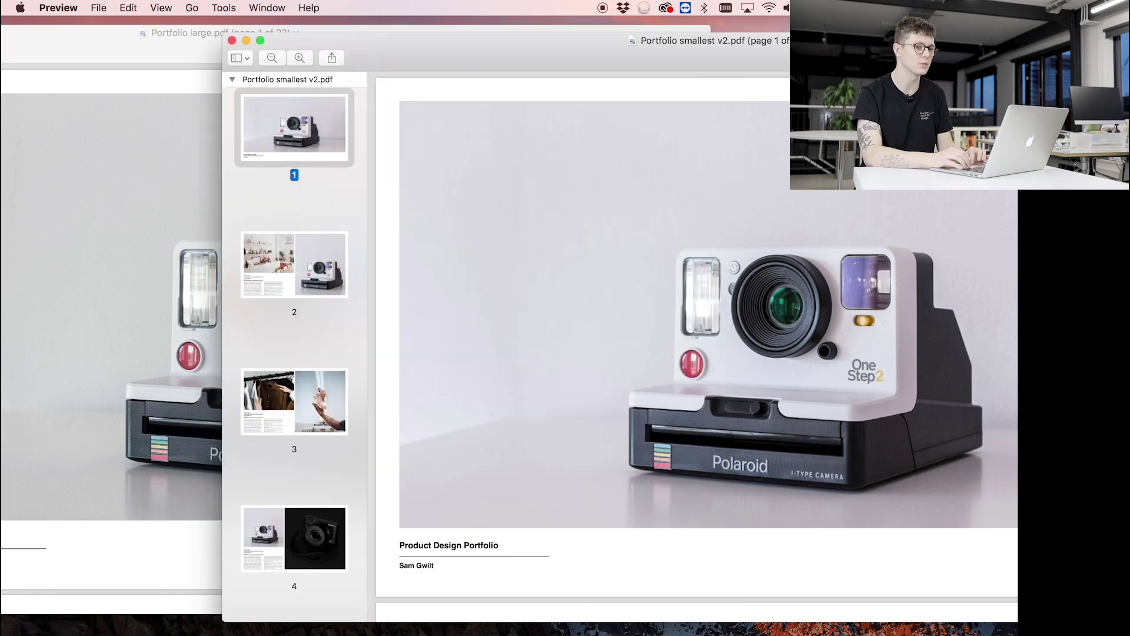
click(769, 238)
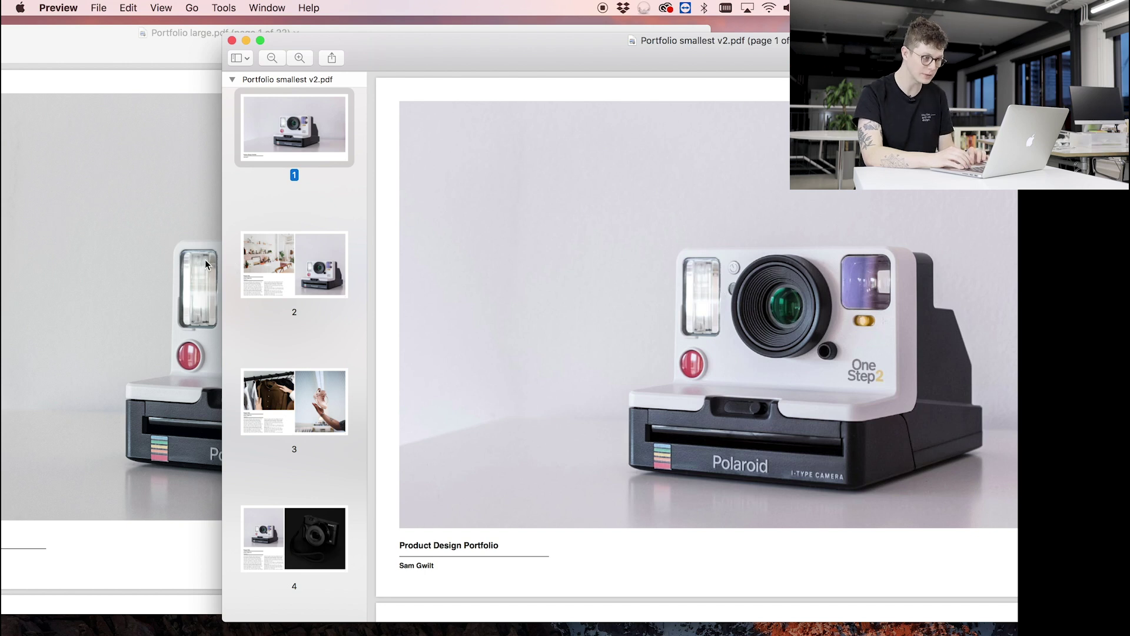
click(134, 273)
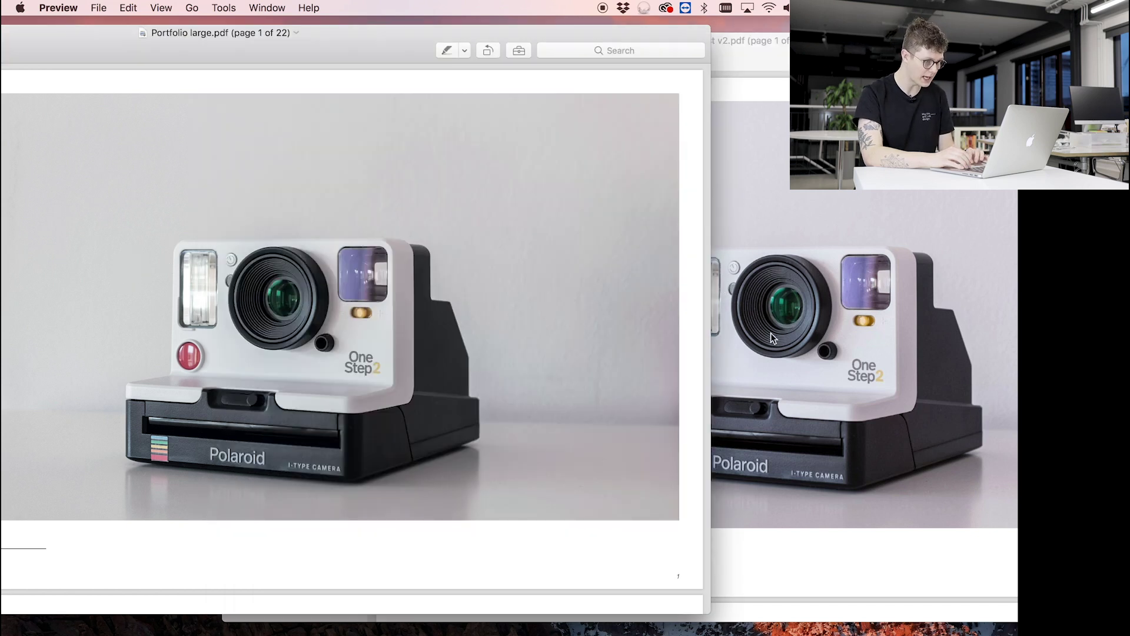
key(super+grave)
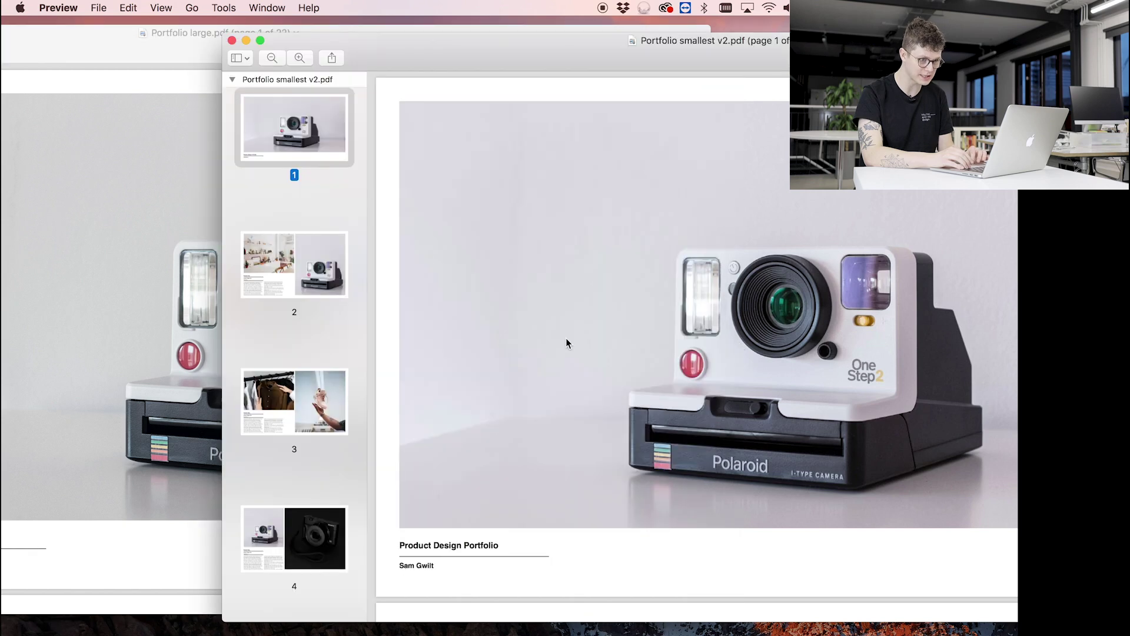
- Scroll through the later pages of Portfolio smallest v2.pdf, settling back on the page 4 spread
scroll(566, 340, down, 10)
scroll(566, 338, down, 15)
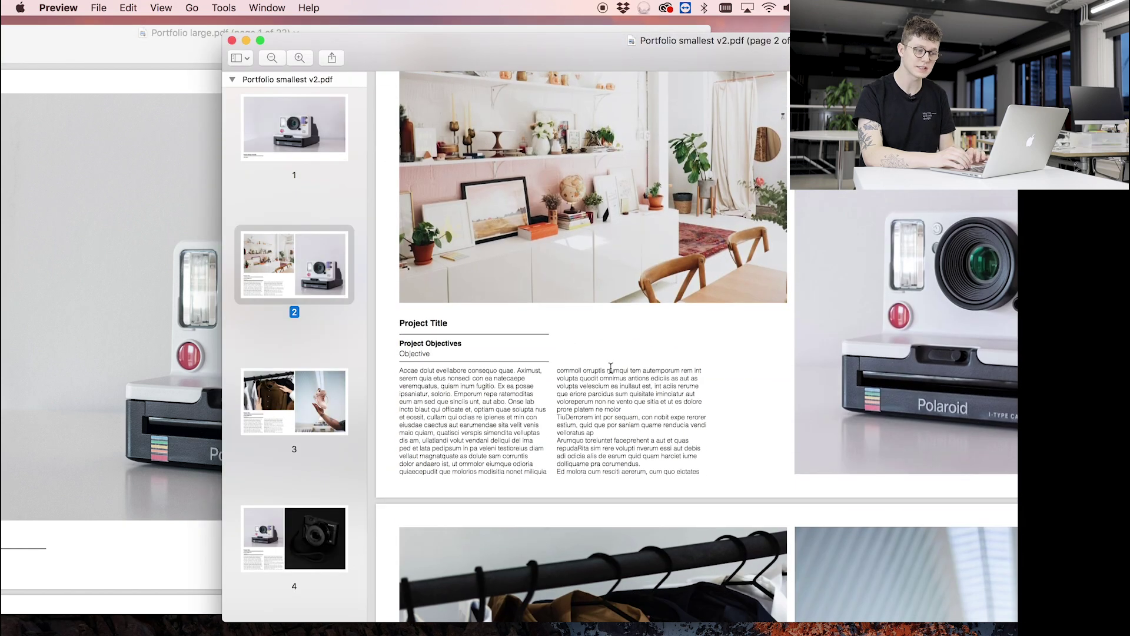
scroll(611, 368, down, 20)
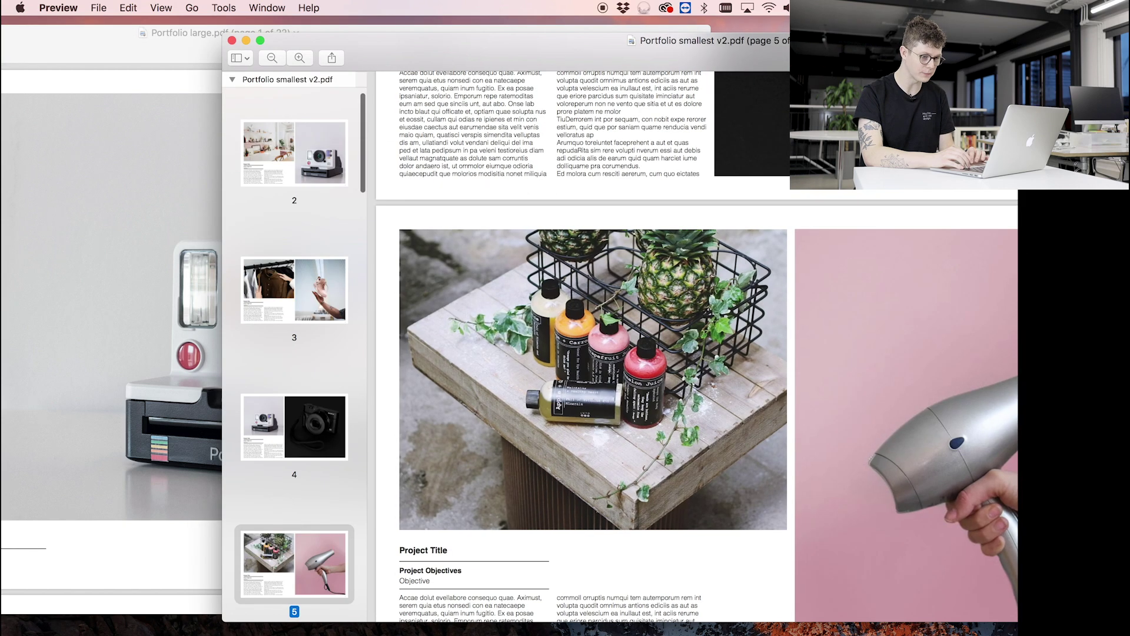
scroll(610, 368, down, 2)
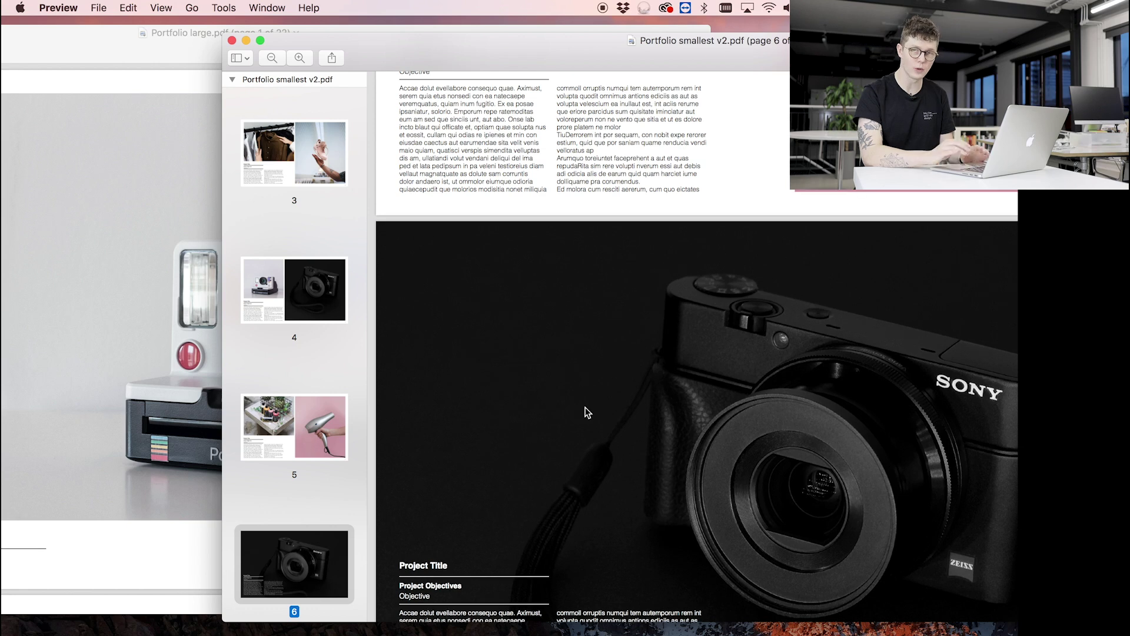
scroll(587, 412, down, 15)
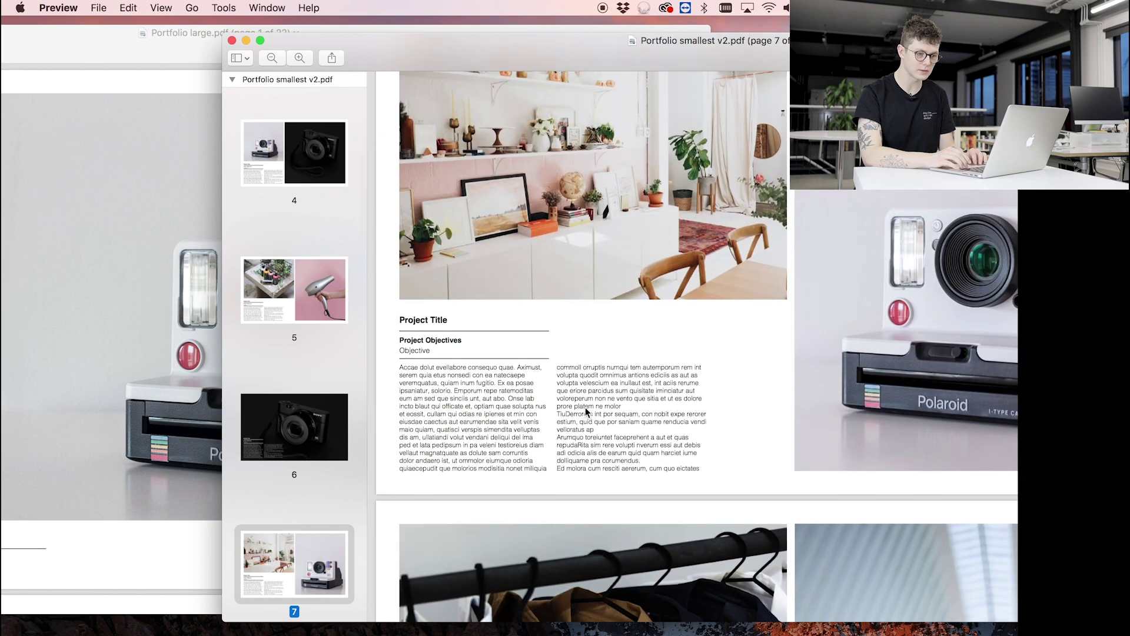
scroll(585, 407, down, 15)
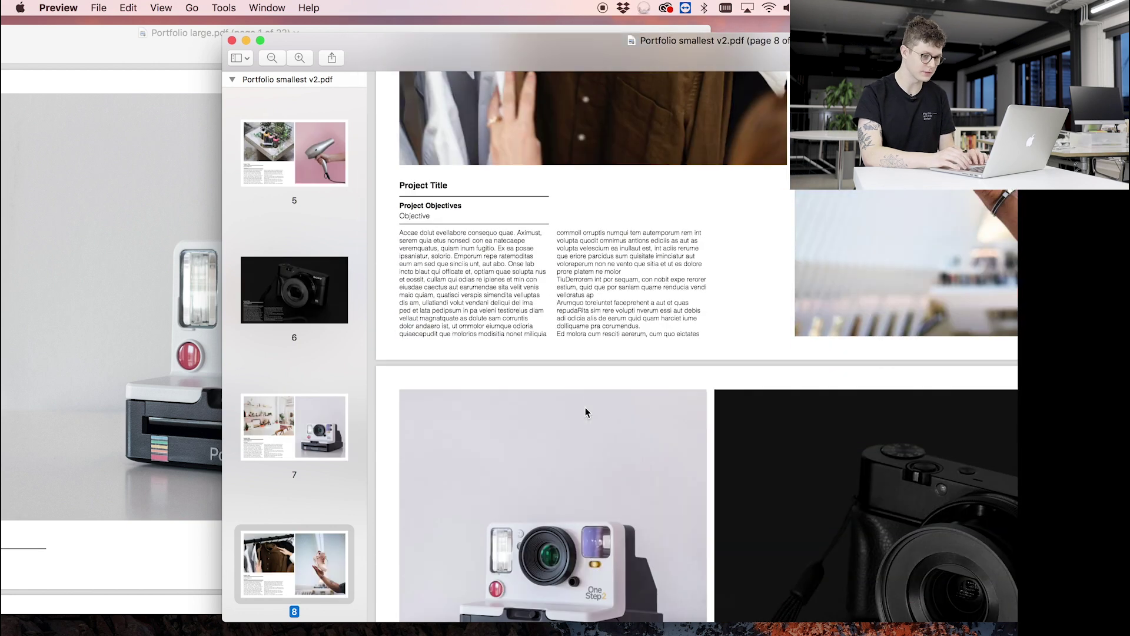
scroll(585, 410, down, 15)
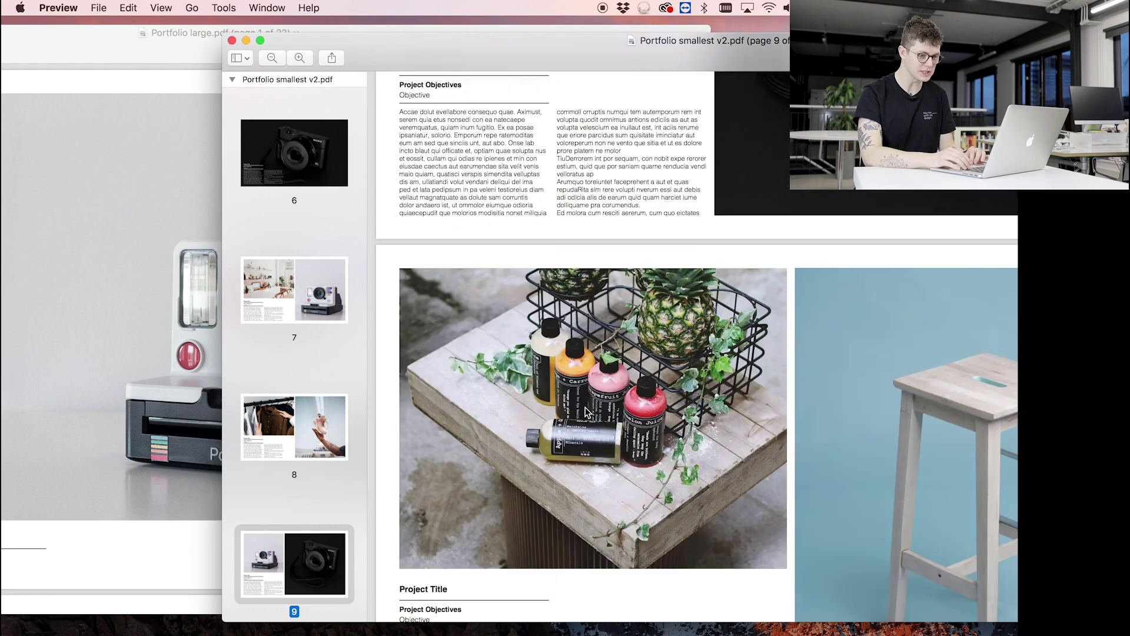
scroll(586, 410, down, 20)
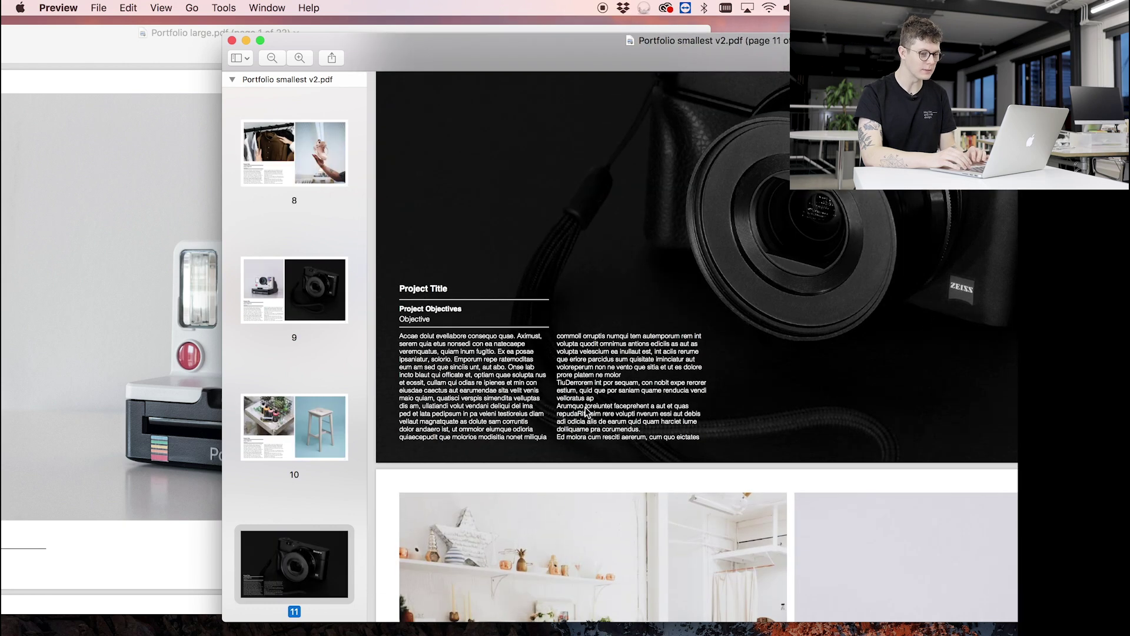
scroll(586, 410, down, 20)
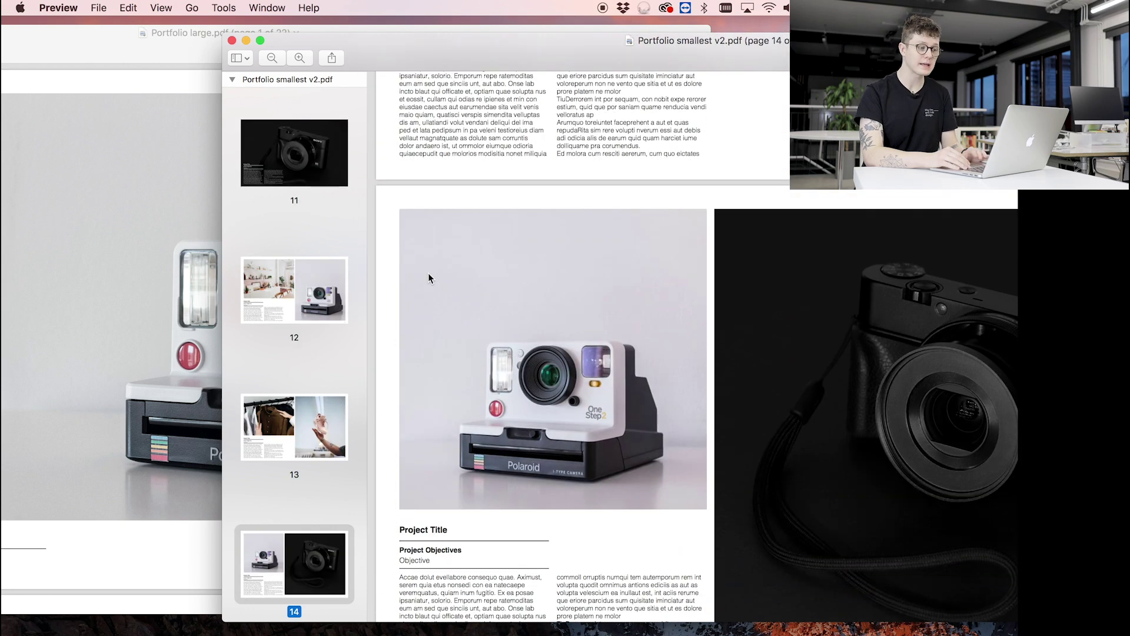
scroll(308, 346, down, 5)
scroll(307, 346, down, 15)
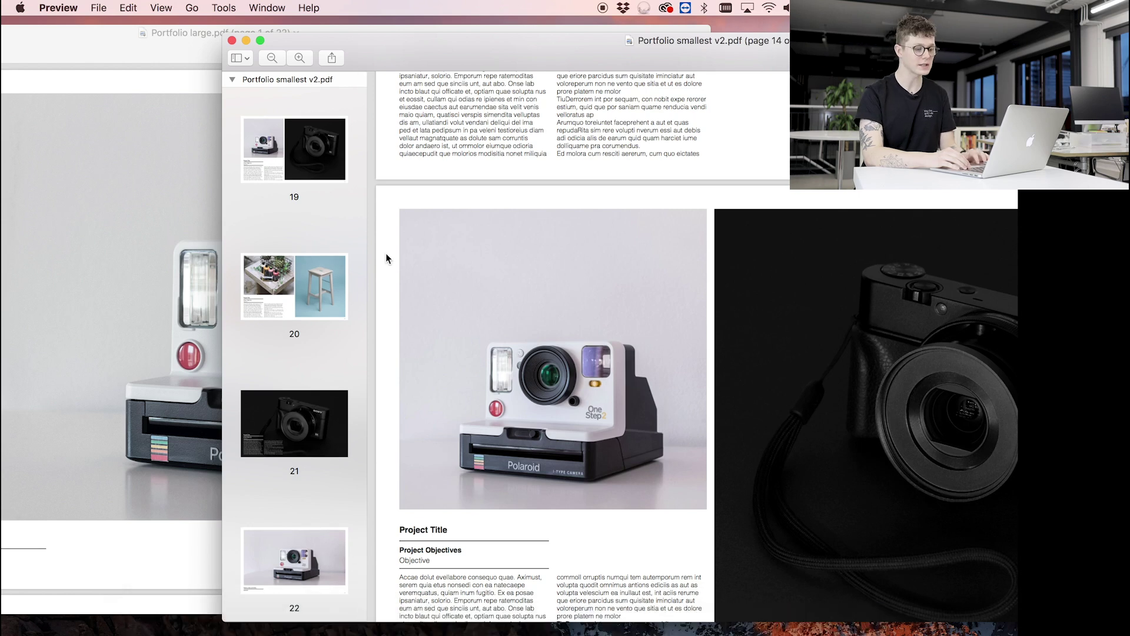
scroll(386, 259, up, 20)
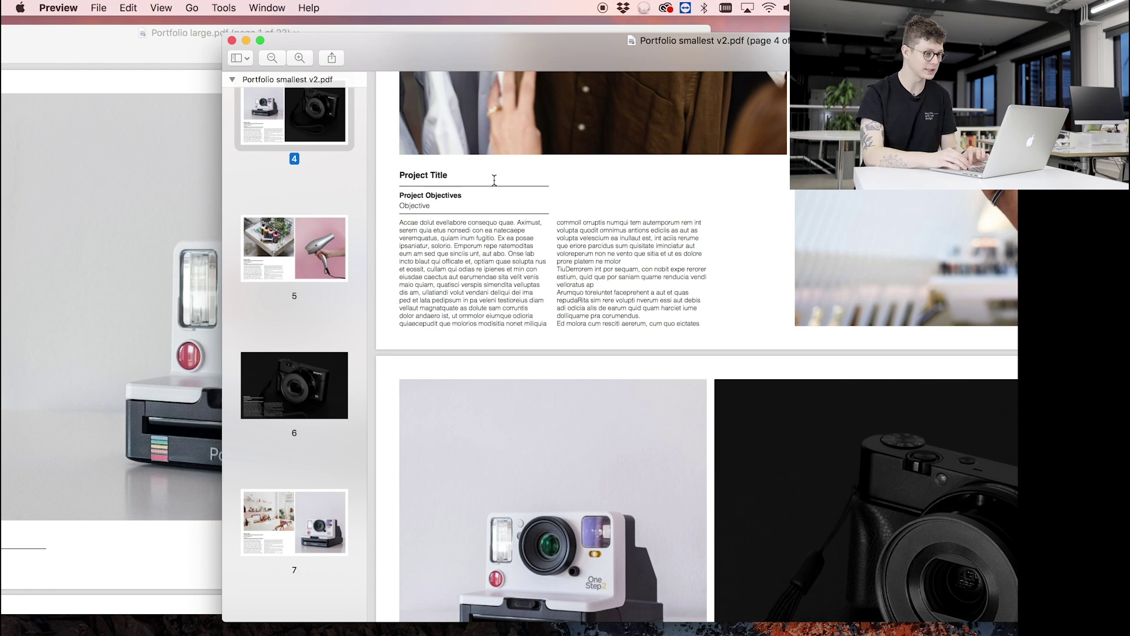
click(232, 40)
double_click(186, 40)
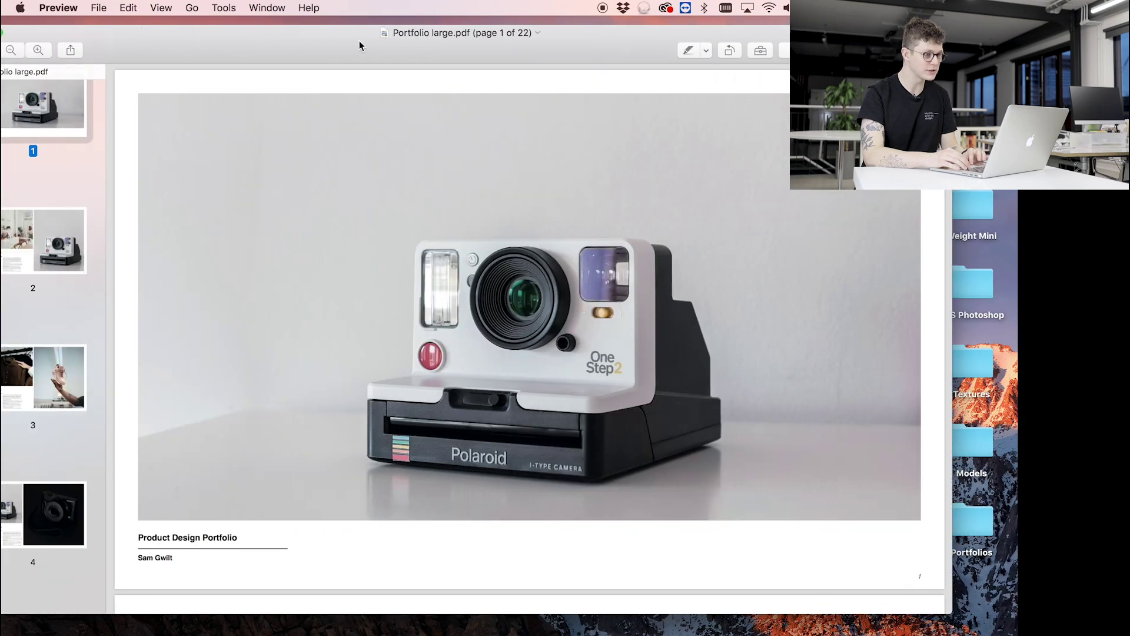